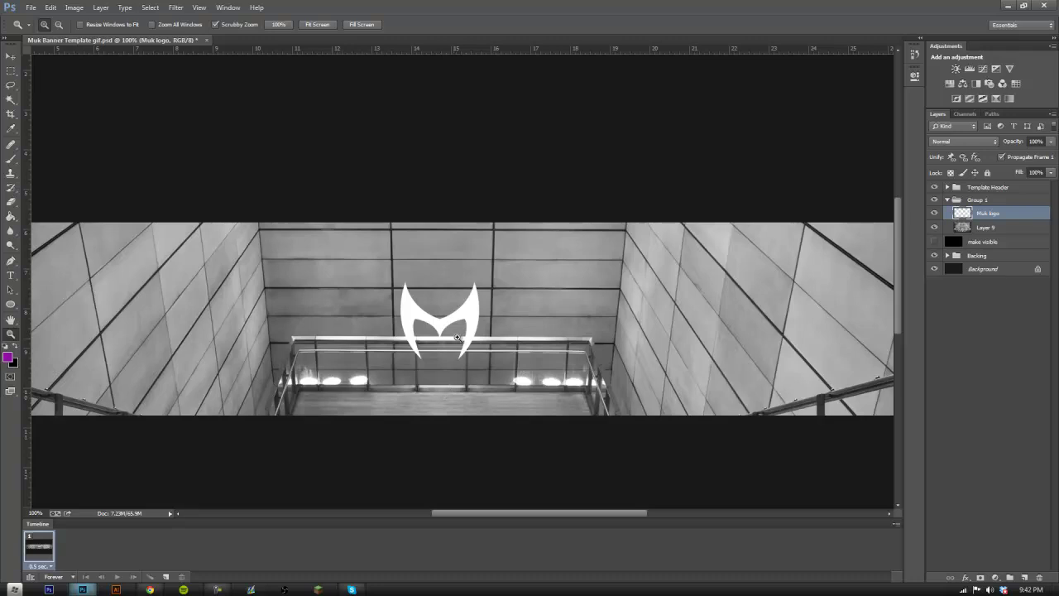
- Inspect the banner at 100% zoom, comparing it with the Muk logo layer hidden and shown
left_click_drag(458, 338, 444, 355)
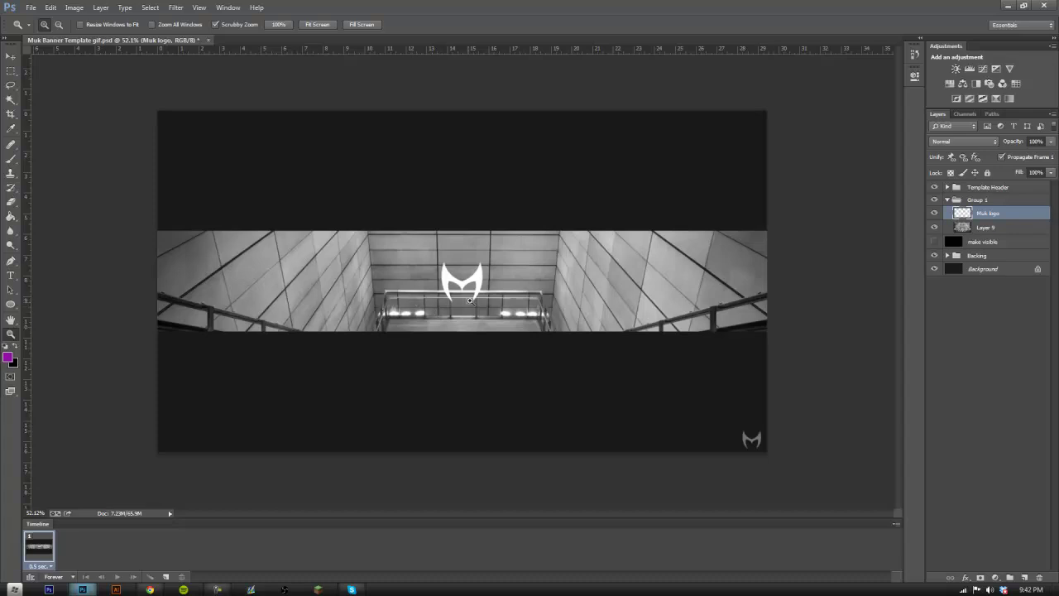
left_click_drag(464, 282, 493, 272)
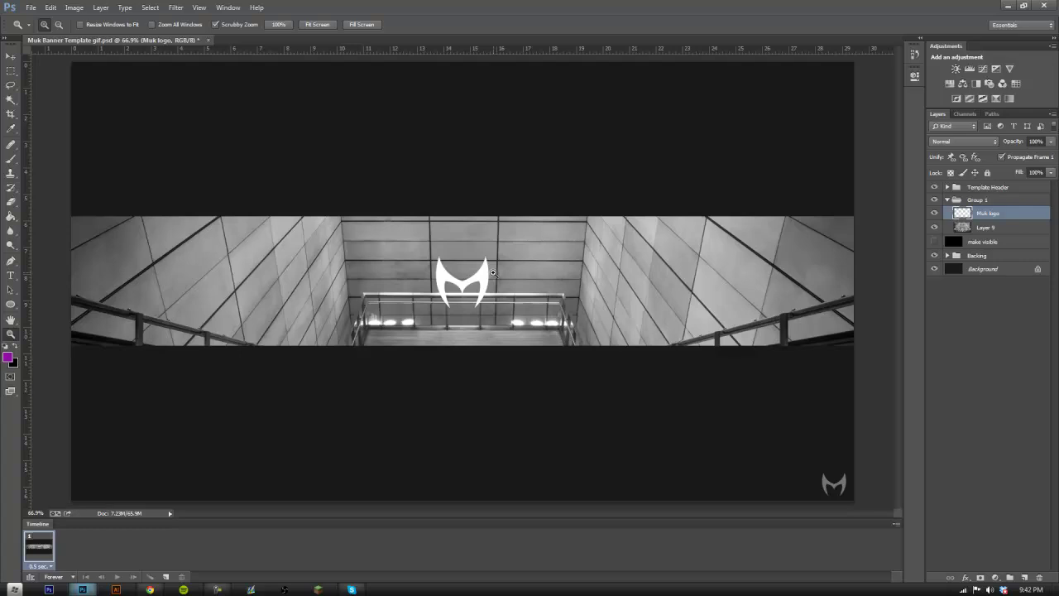
mouse_move(489, 294)
left_mouse_down()
mouse_move(452, 293)
mouse_move(507, 291)
left_mouse_up()
right_click(472, 287)
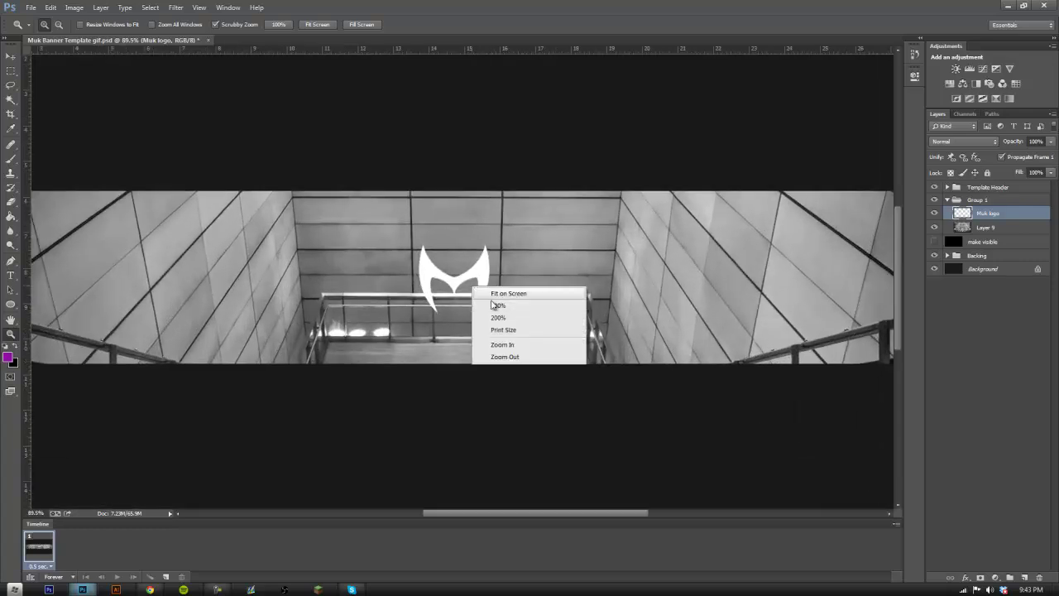
left_click(498, 305)
left_click(935, 214)
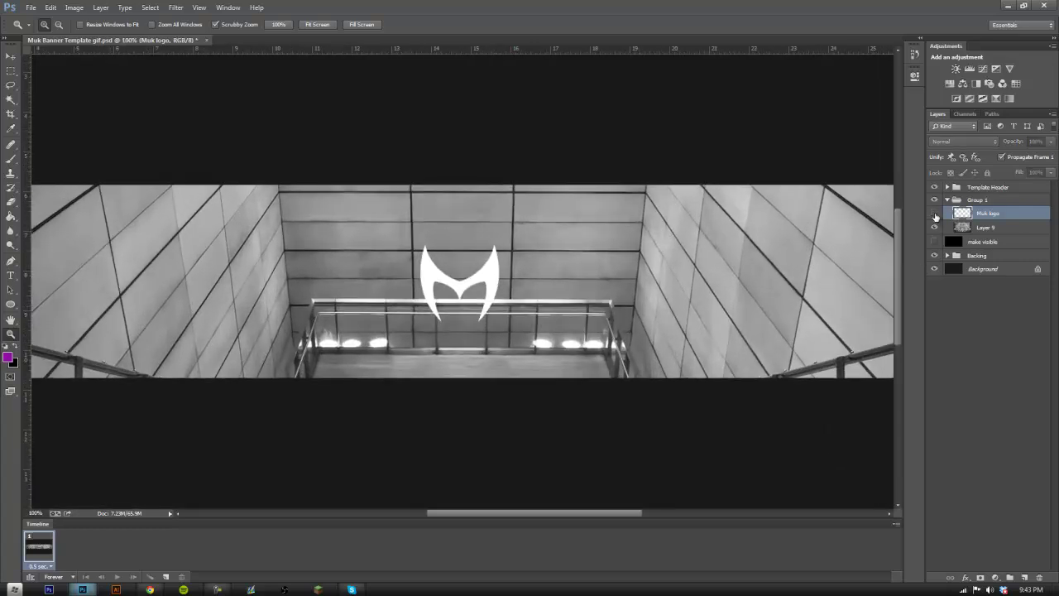
left_click(935, 214)
left_click(935, 213)
left_click(935, 213)
left_click(936, 213)
left_click(935, 213)
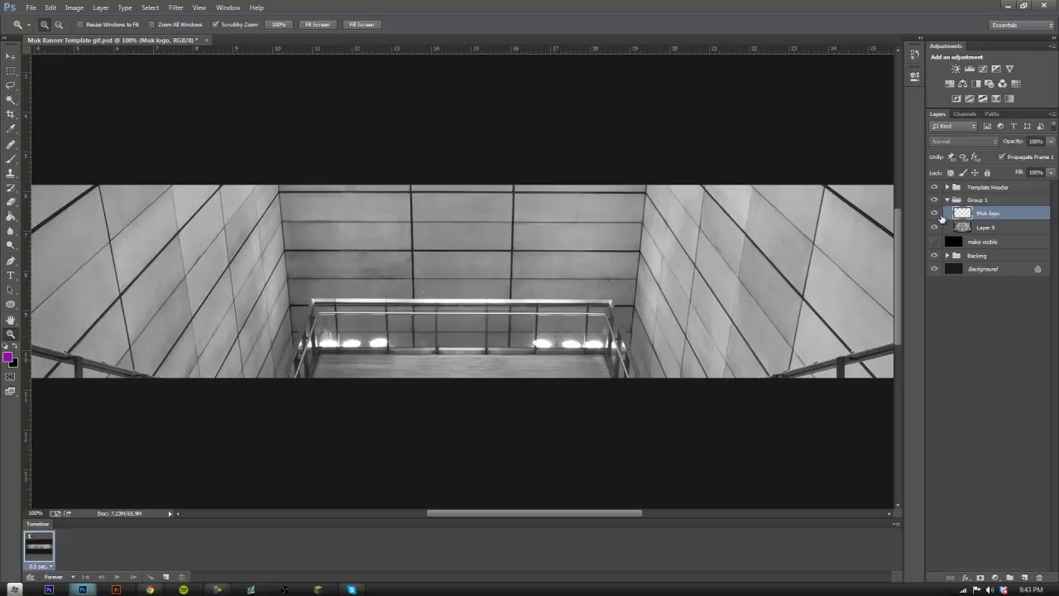
left_click(937, 214)
- Set up the Eraser with the 1531 px grunge brush from the presets, reduced to 135 px
left_click_drag(488, 278, 521, 276)
scroll(520, 276, "up", 3)
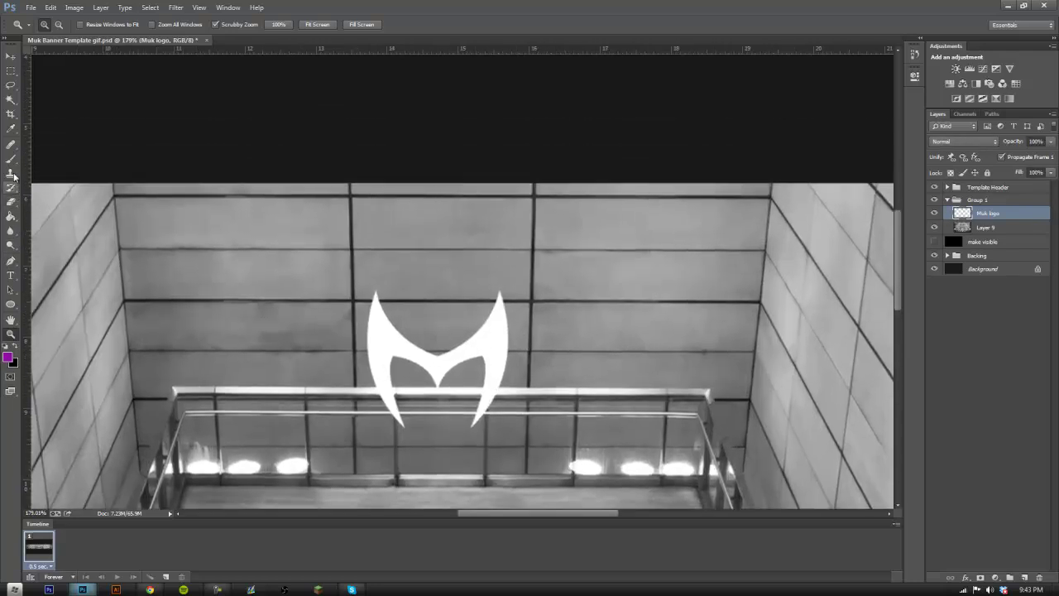
left_click(10, 201)
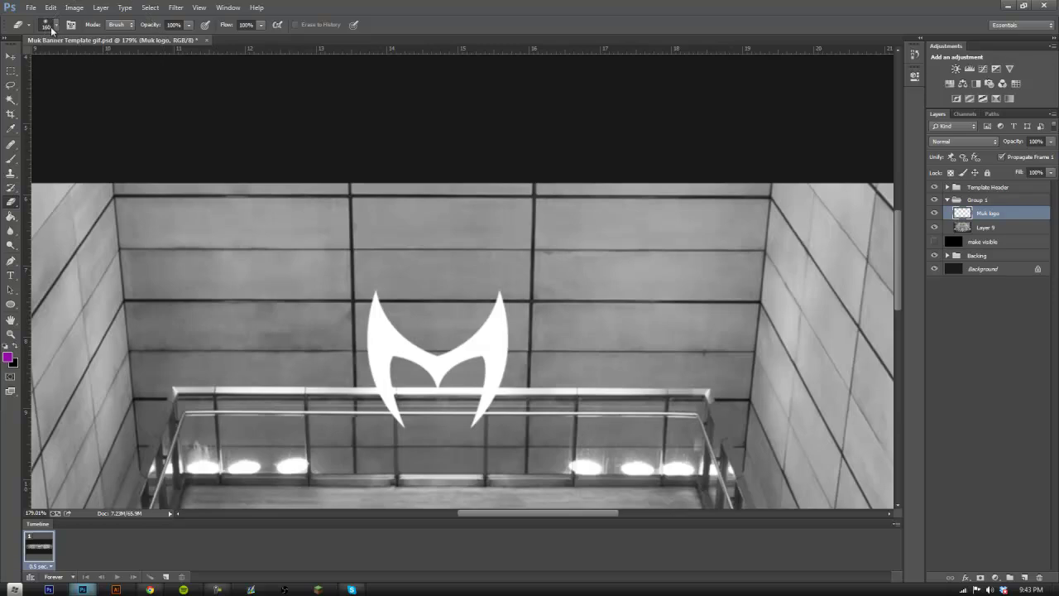
left_click(51, 29)
scroll(264, 279, "down", 1)
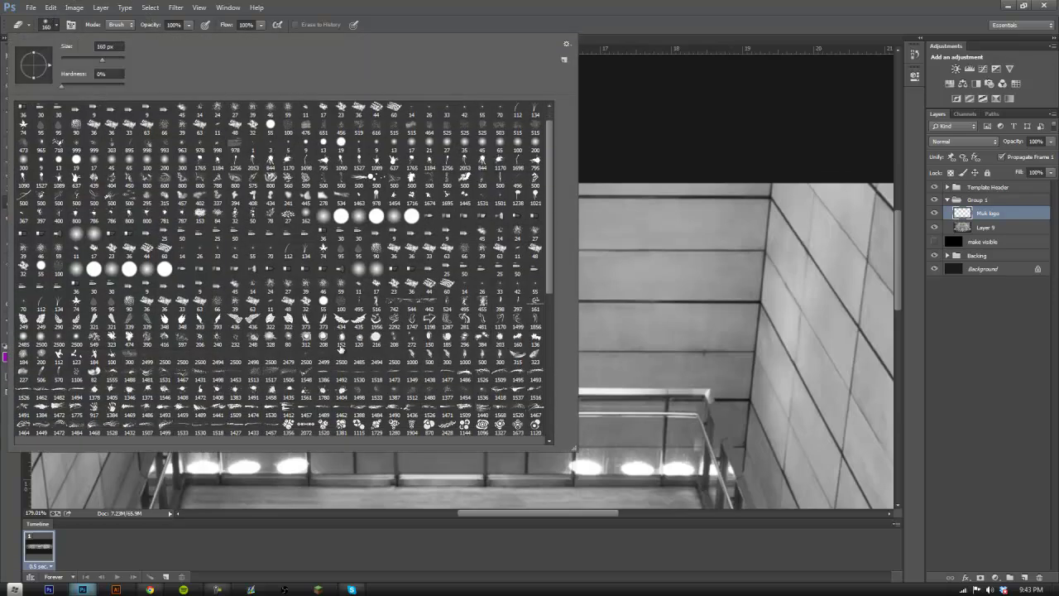
scroll(356, 298, "down", 2)
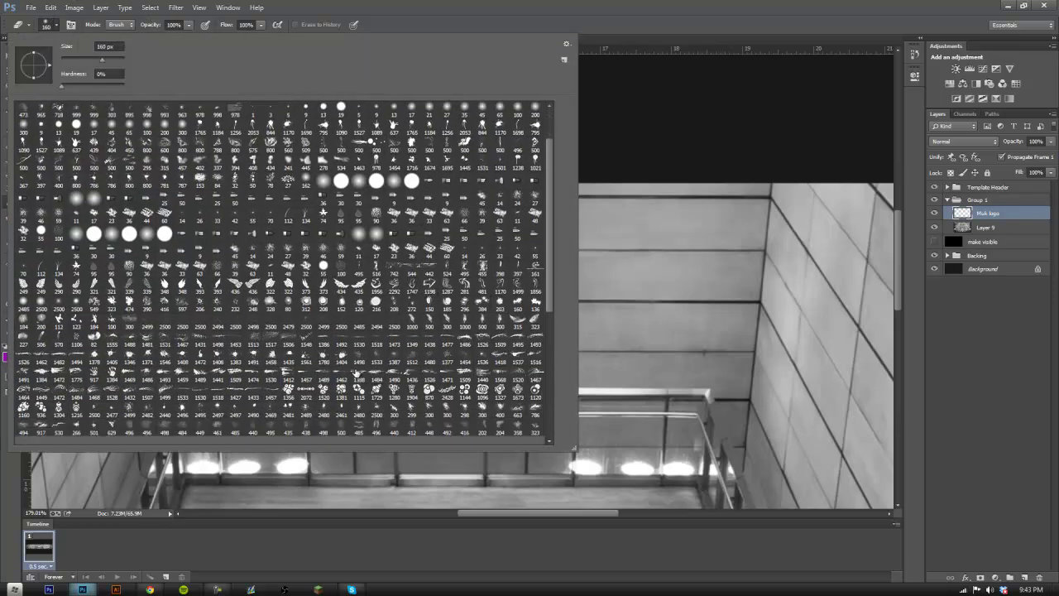
scroll(356, 374, "down", 1)
left_click(165, 320)
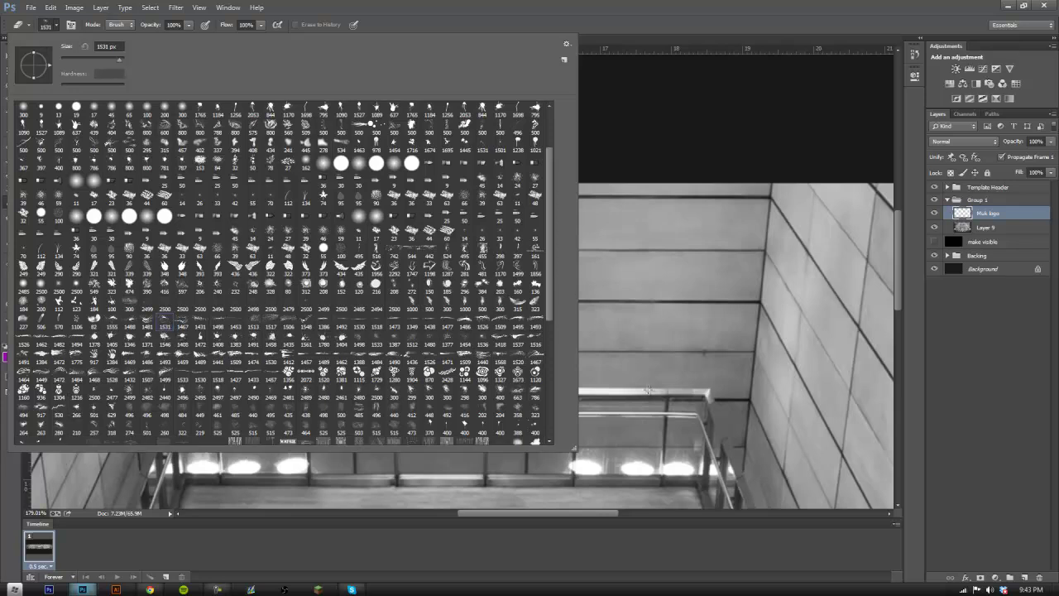
left_click(108, 57)
left_click(635, 349)
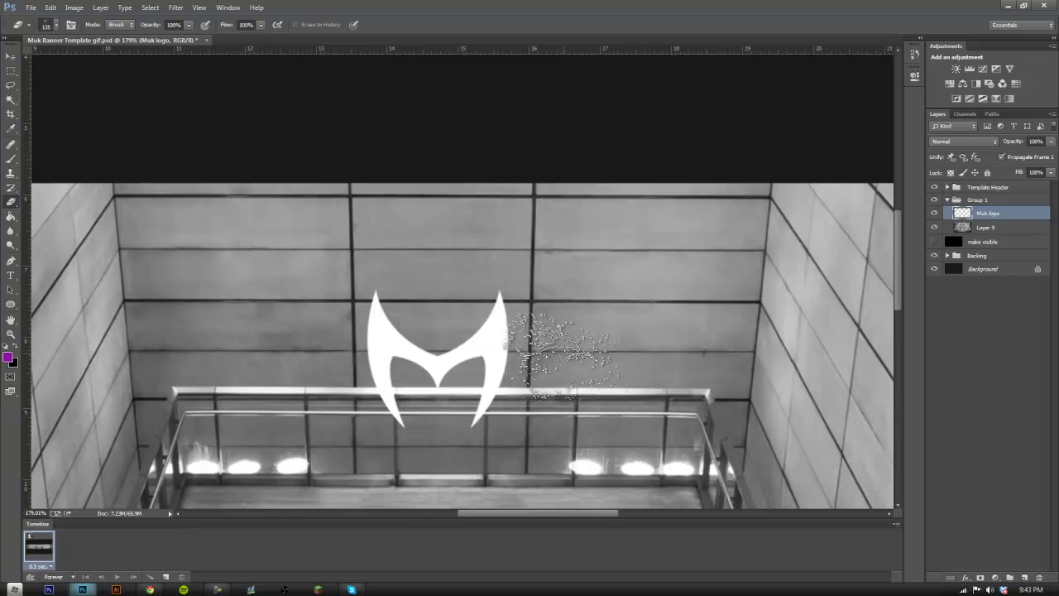
- Erase speckled texture into both sides and the middle of the white Muk logo
left_click(551, 369)
mouse_move(635, 473)
left_mouse_down()
mouse_move(431, 330)
mouse_move(393, 431)
mouse_move(224, 473)
left_mouse_up()
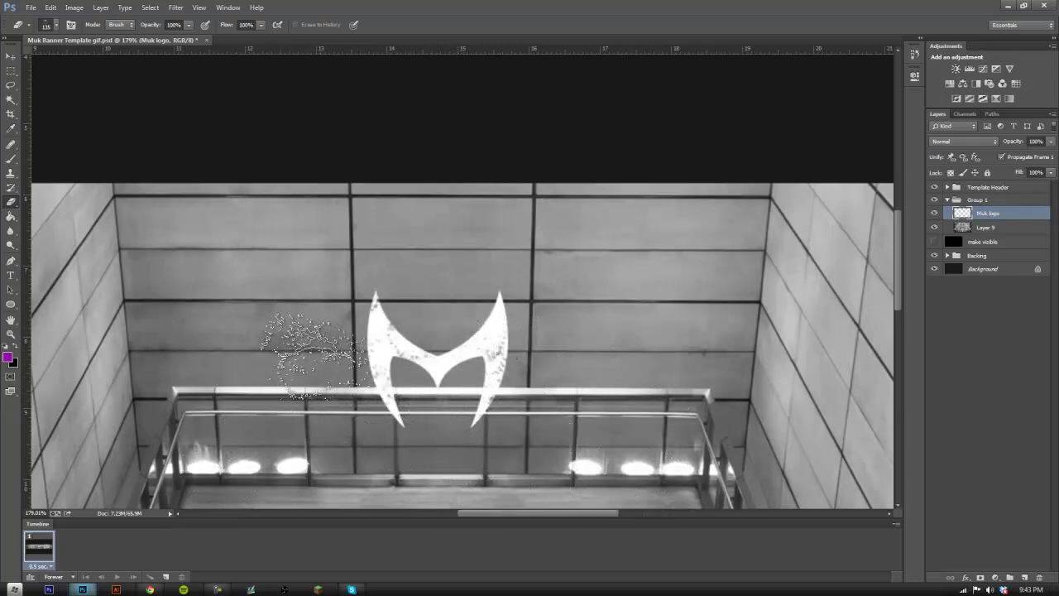
left_click(317, 342)
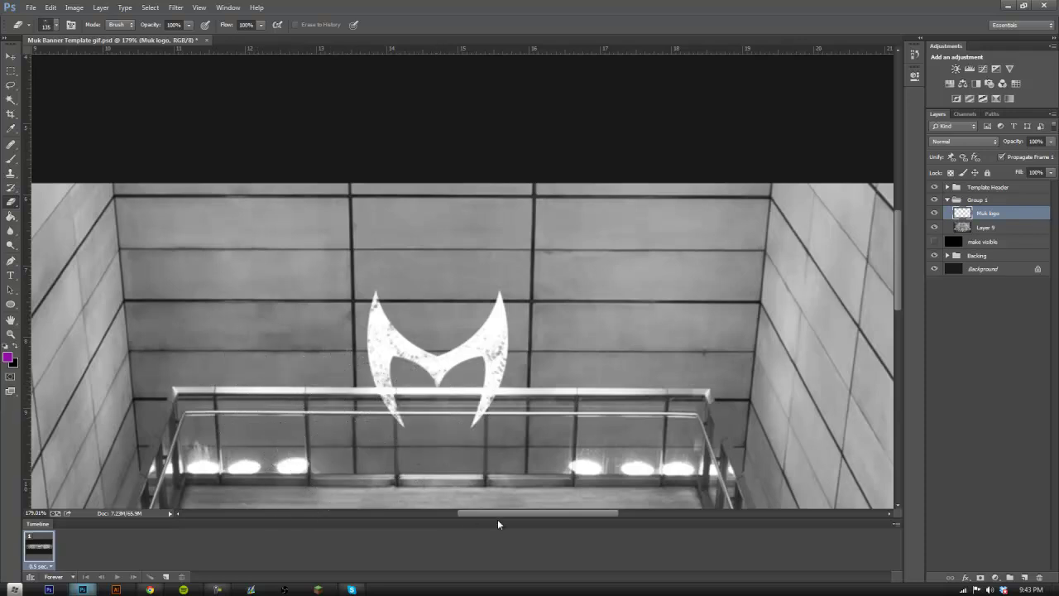
left_click(516, 356)
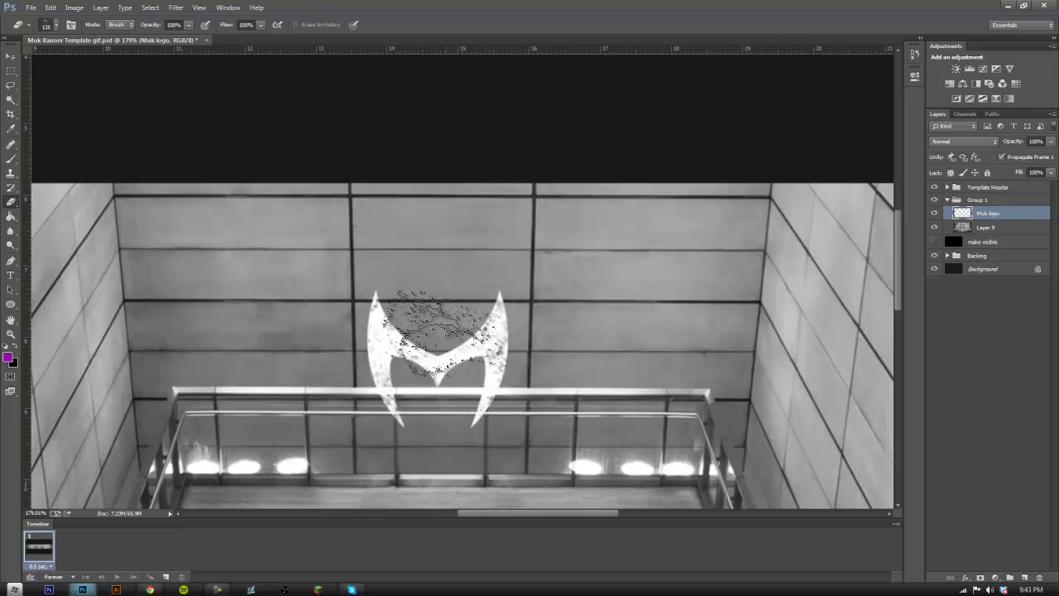
- Switch the Eraser to the 494 px textured brush and fade the whole logo with it
left_click(47, 27)
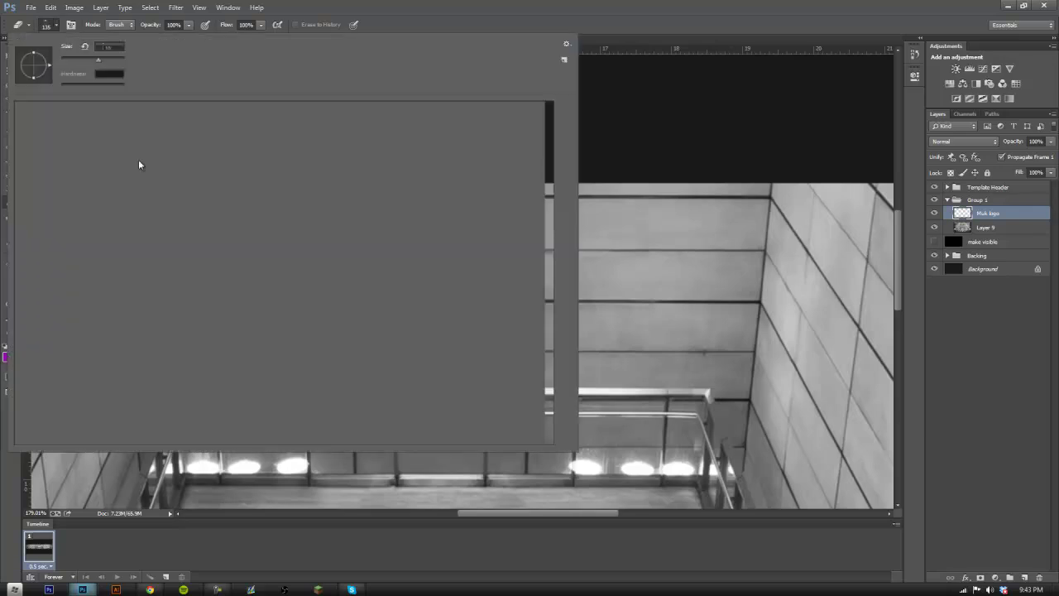
scroll(82, 368, "down", 2)
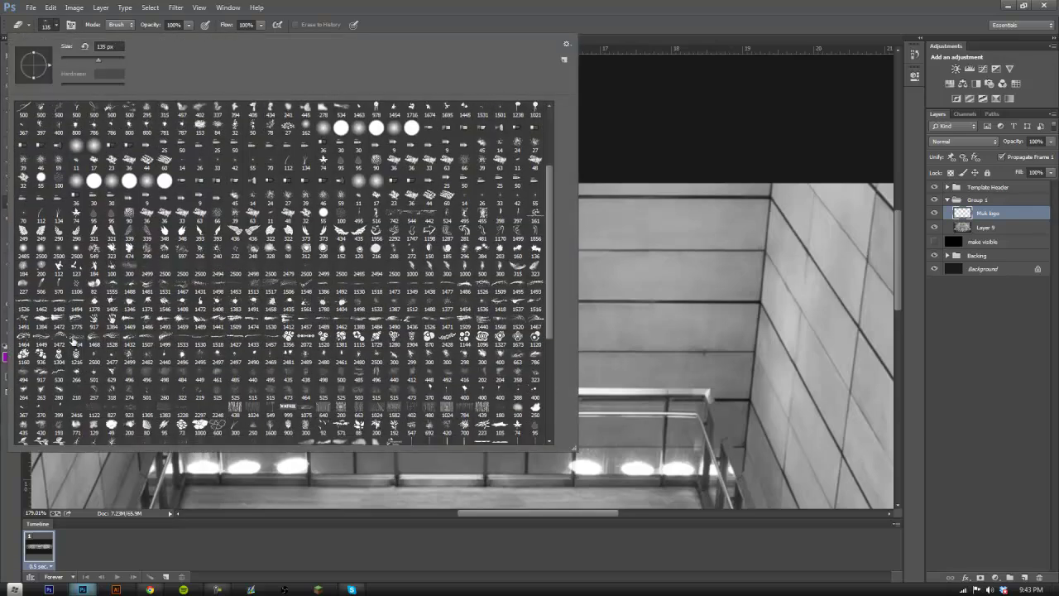
left_click(22, 372)
left_click(687, 397)
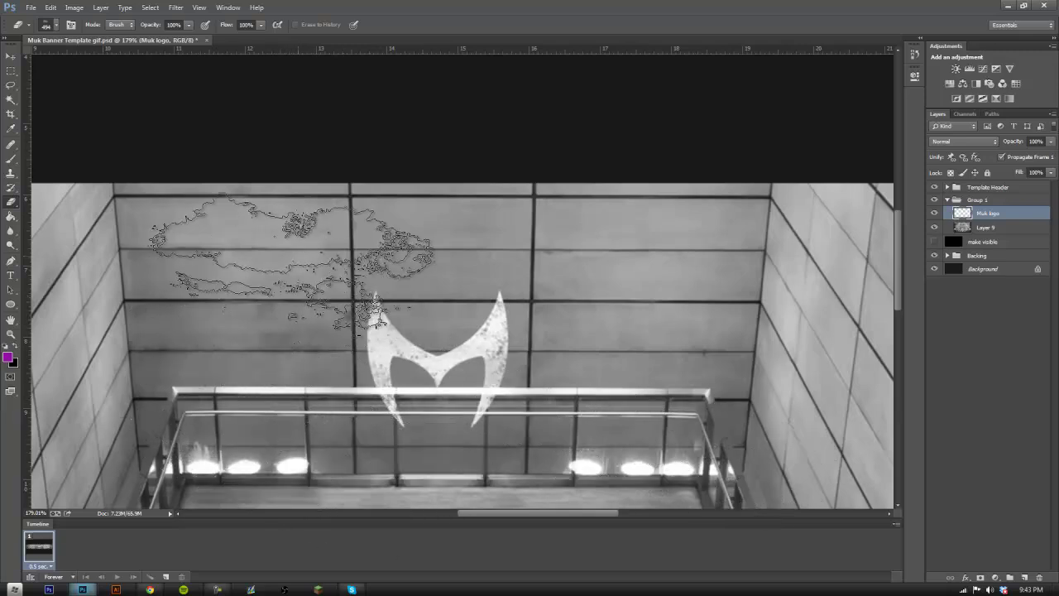
- Switch the Eraser to the 607 px dripping grunge brush and wear away the logo's right side
left_click(55, 26)
scroll(342, 364, "down", 3)
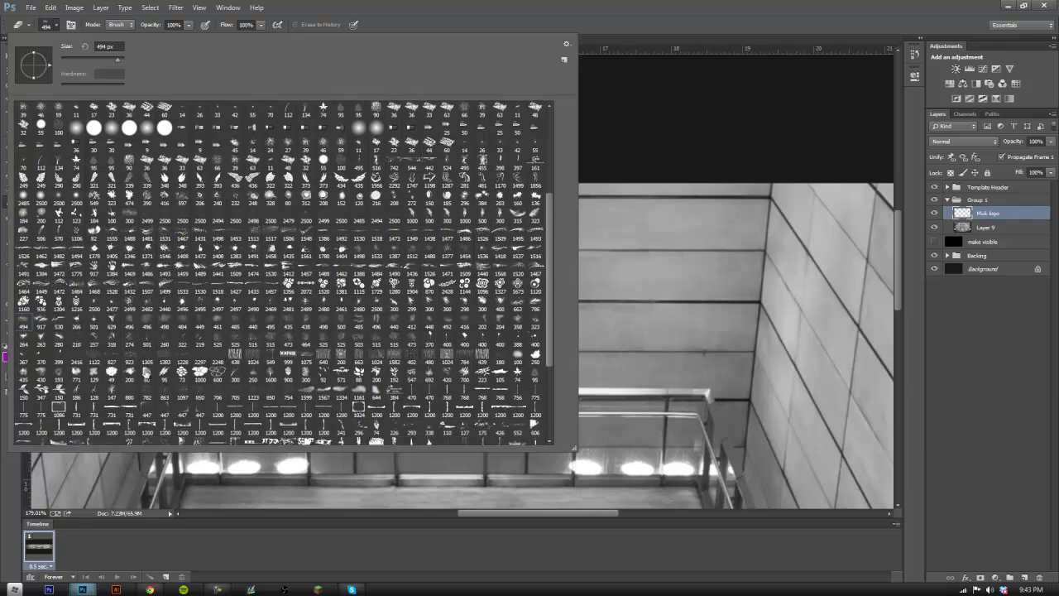
scroll(153, 416, "down", 2)
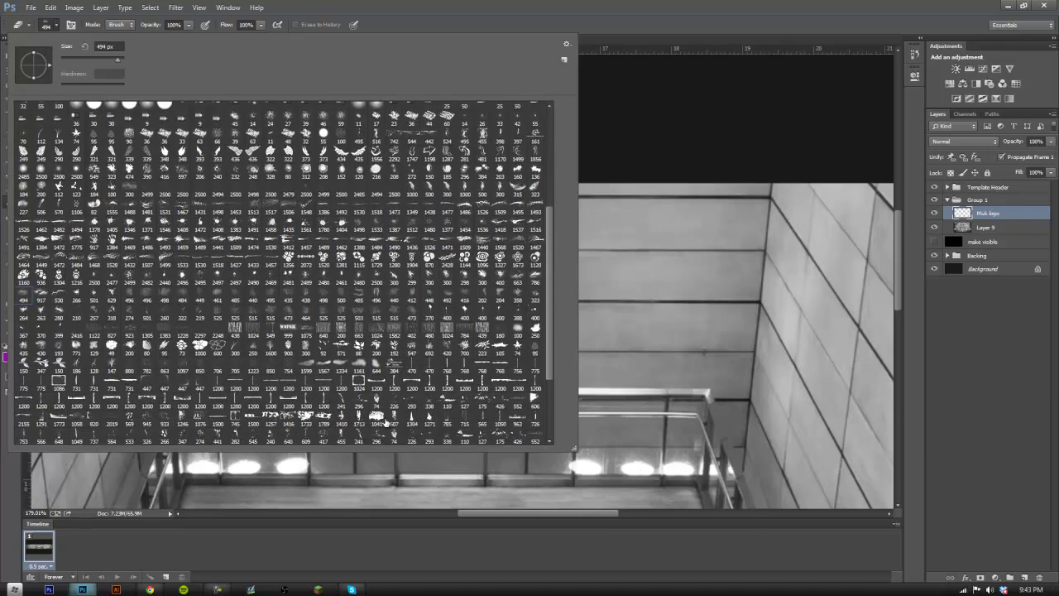
left_click(393, 420)
left_click(718, 391)
left_click(591, 331)
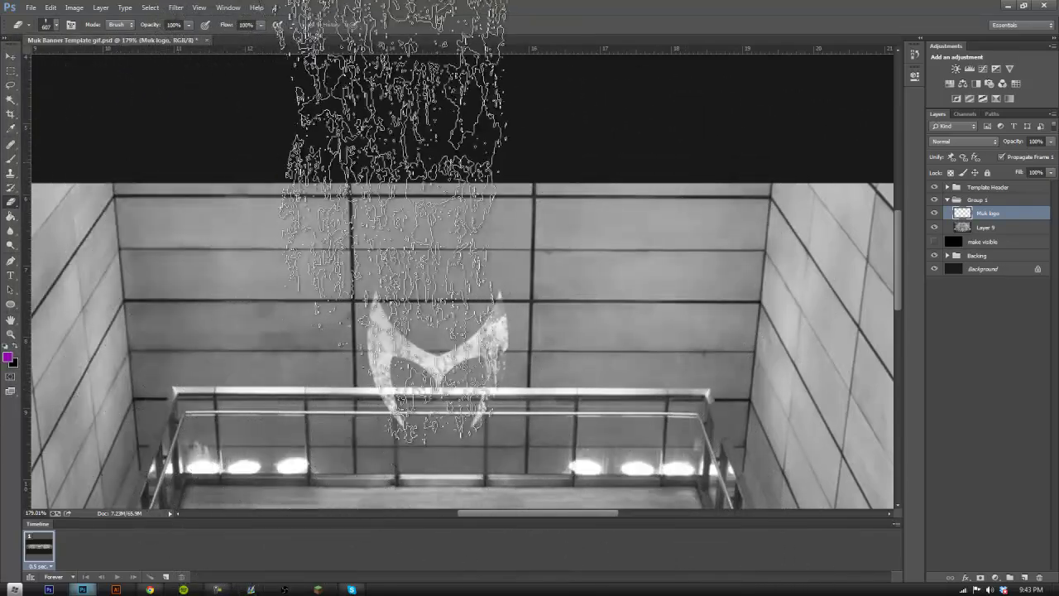
left_click(409, 188)
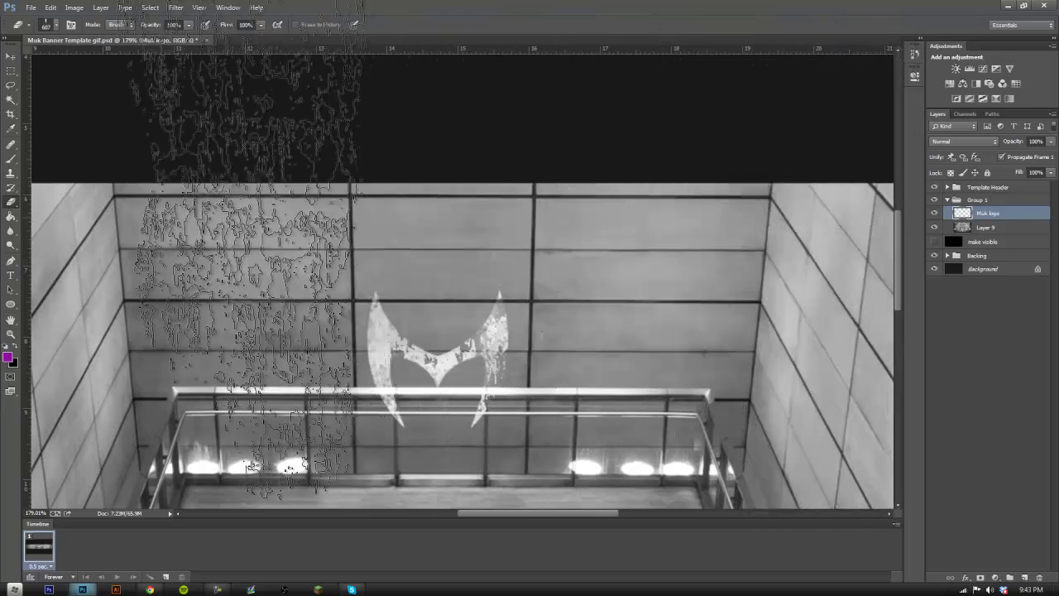
left_click(51, 8)
left_click(53, 15)
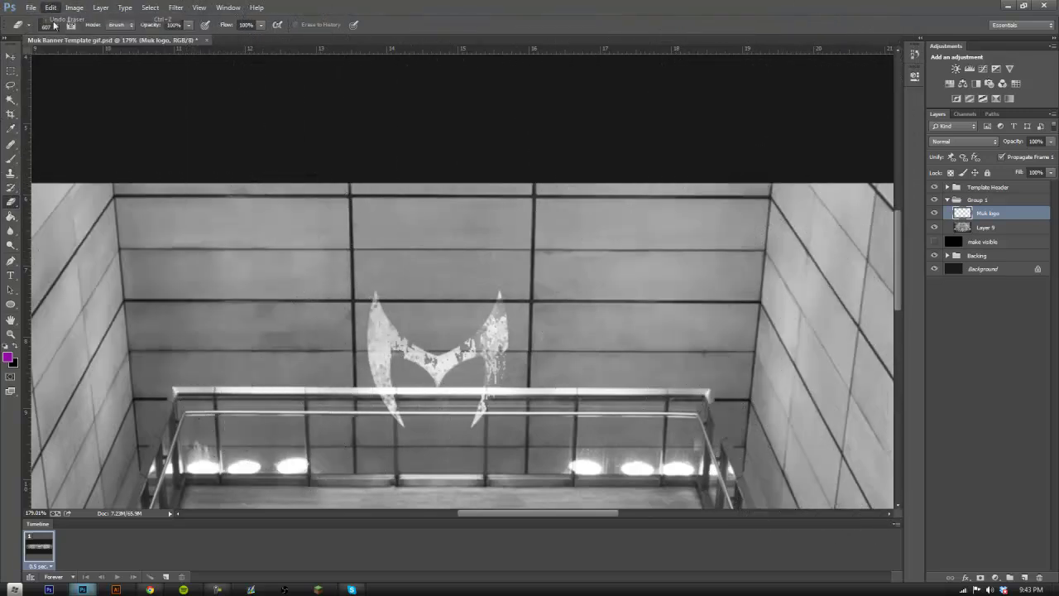
- Reduce the dripping grunge eraser brush to 99 px and wear away the logo's left side and middle
right_click(72, 56)
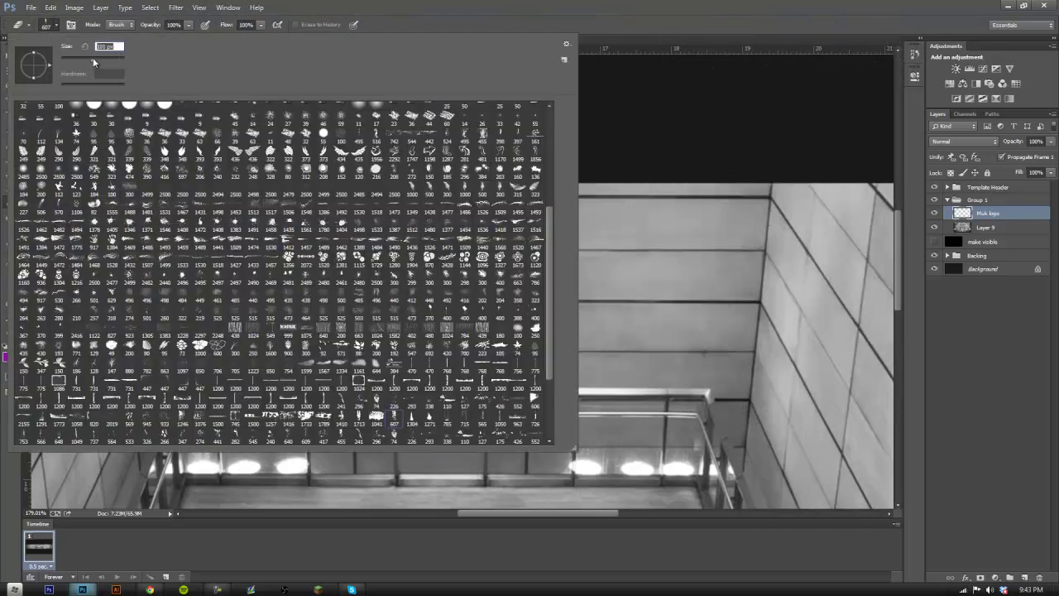
left_click(92, 59)
left_click(646, 289)
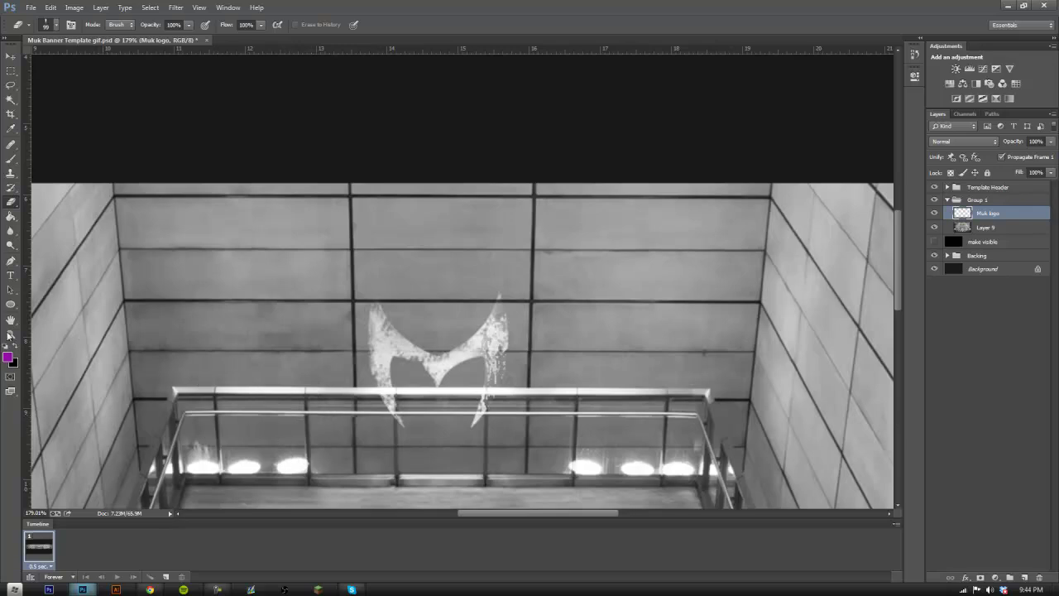
- Examine the distressed logo against the wall, both in the full banner and at 100% zoom
left_click(10, 334)
scroll(11, 334, "down", 3)
left_click_drag(346, 358, 312, 347)
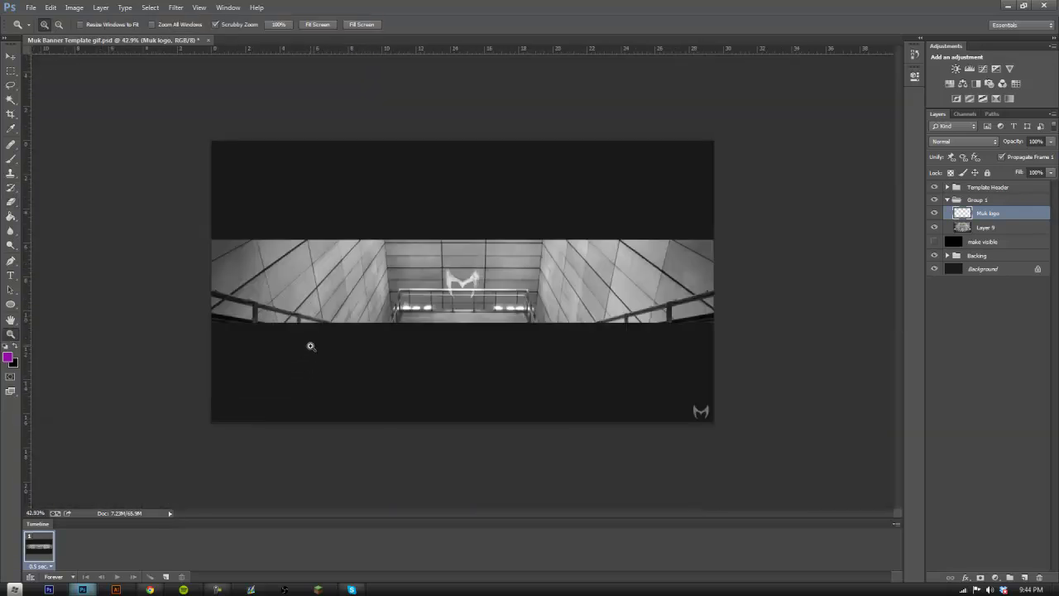
left_click_drag(457, 288, 497, 285)
right_click(495, 286)
left_click(525, 309)
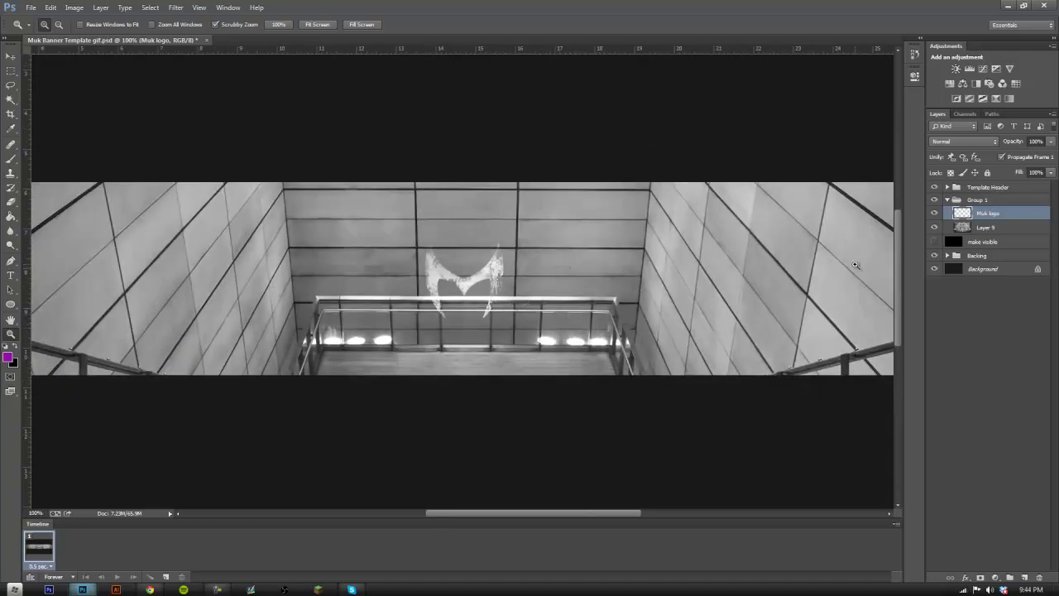
left_click_drag(464, 292, 478, 289)
right_click(478, 289)
left_click(503, 308)
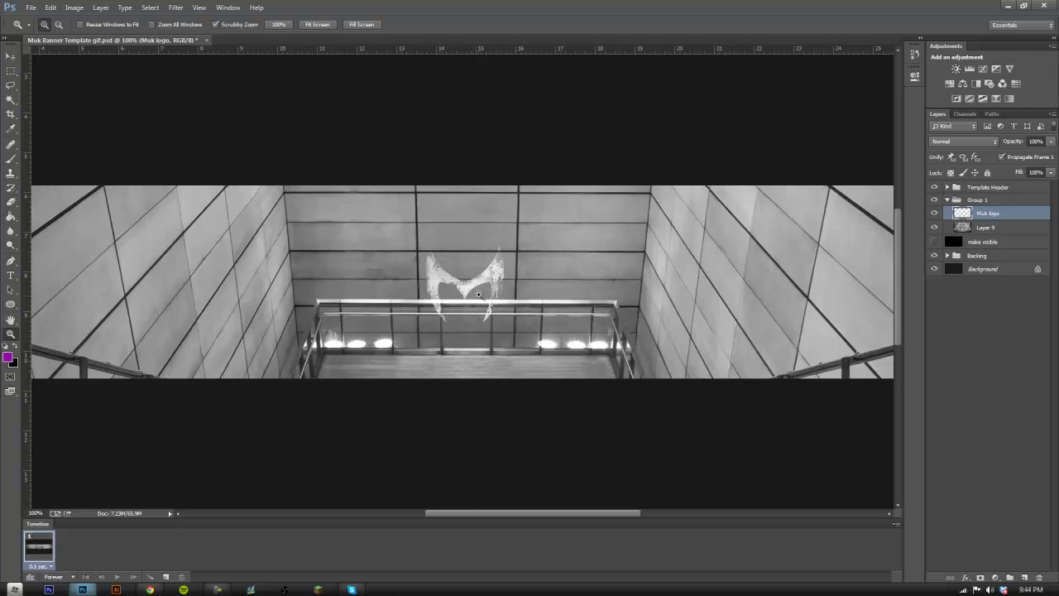
left_click_drag(454, 269, 500, 282)
right_click(474, 279)
left_click(513, 301)
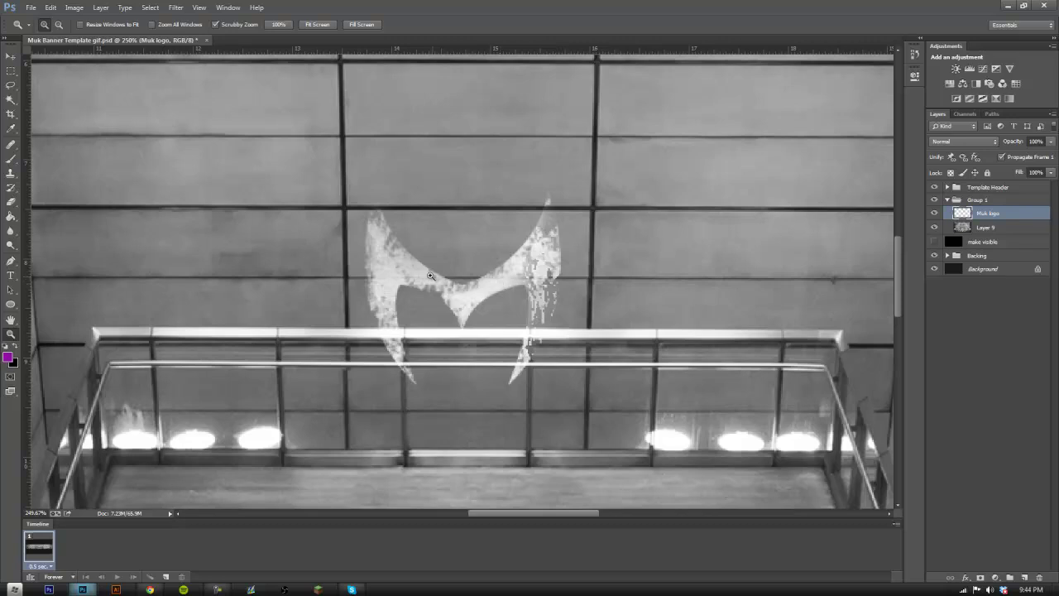
- Select a narrow vertical strip over the logo's left edge with the Rectangular Marquee tool, extending above and below the logo
left_click(10, 73)
left_click(66, 66)
left_click_drag(333, 145, 366, 421)
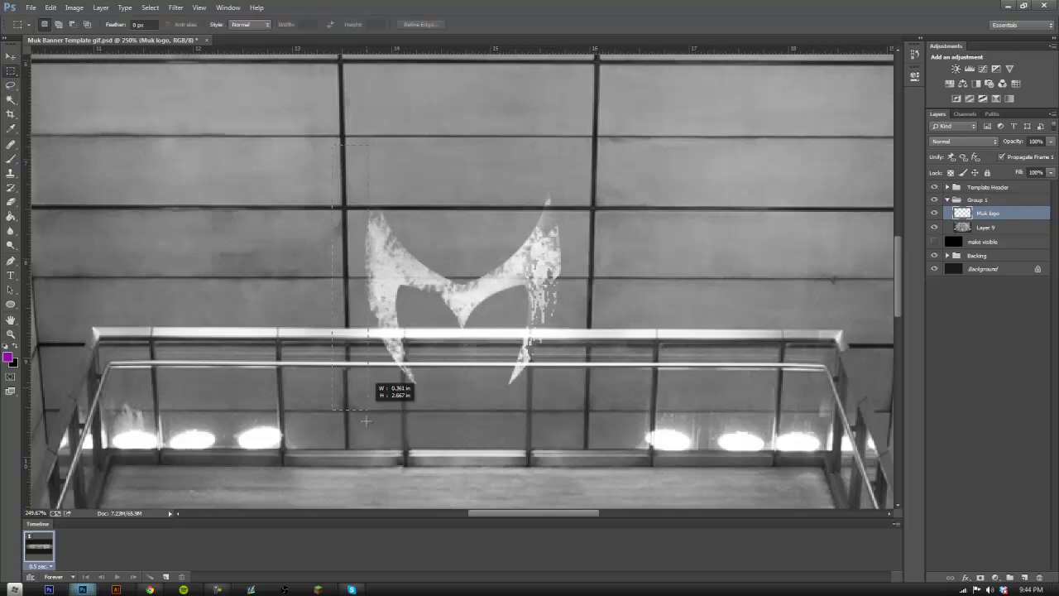
left_click_drag(345, 480, 346, 481)
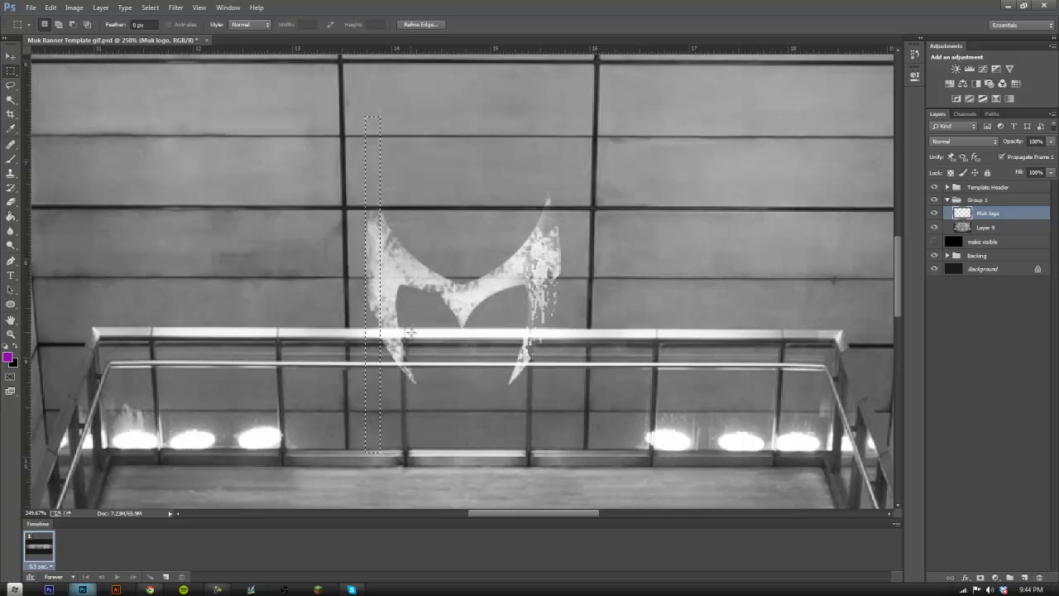
scroll(362, 295, "up", 2)
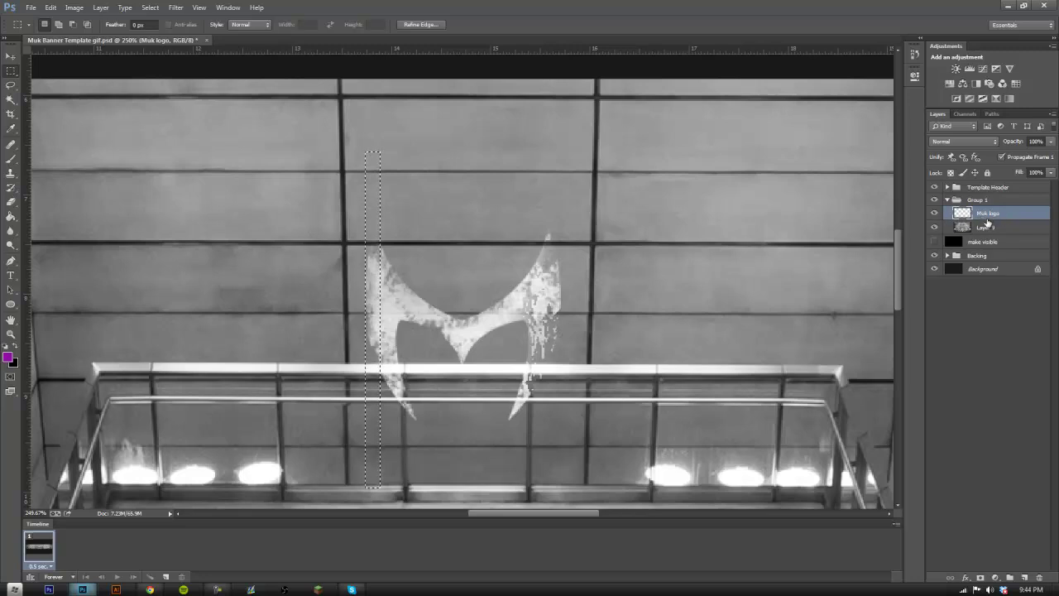
- Duplicate the Muk logo layer, hide the original, and delete the selected left strip from the copy
key("ctrl+j")
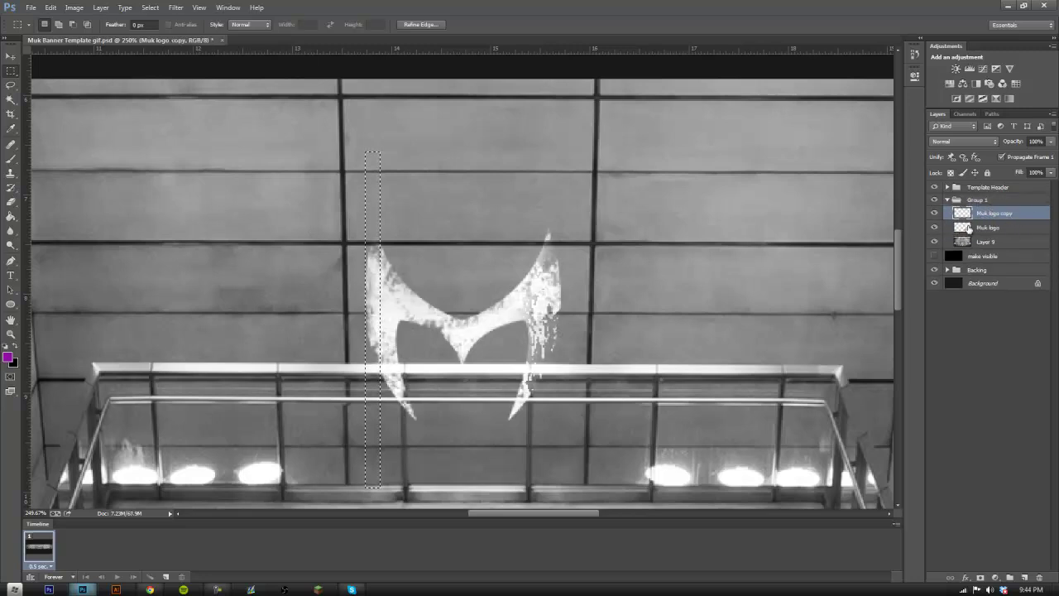
left_click(935, 228)
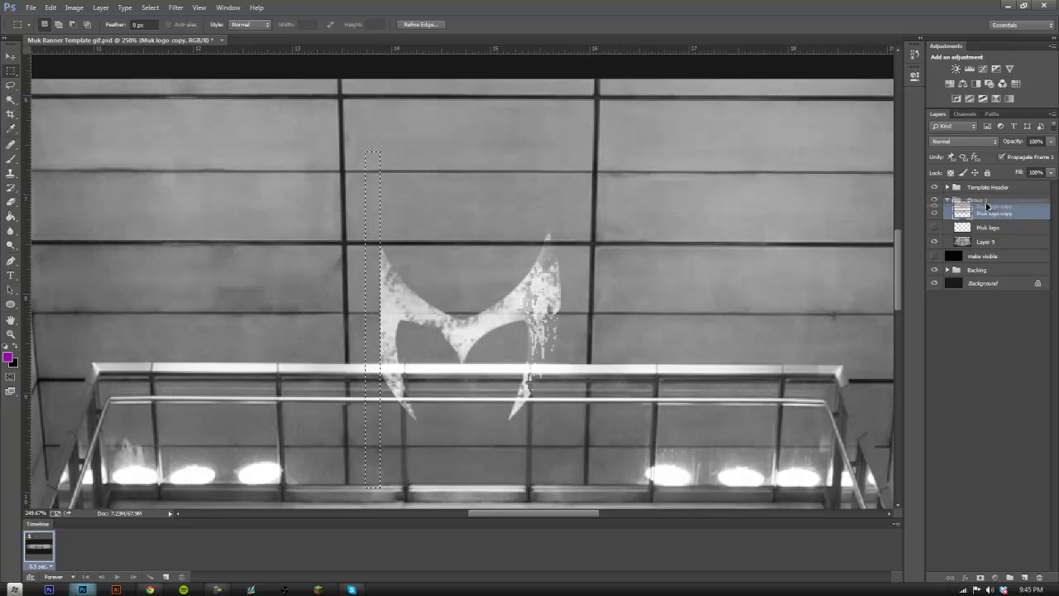
- Make a second and third logo copy at the top of Group 1, each trimmed by one more left strip, hiding each preceding copy
key("ctrl+j")
left_click(935, 227)
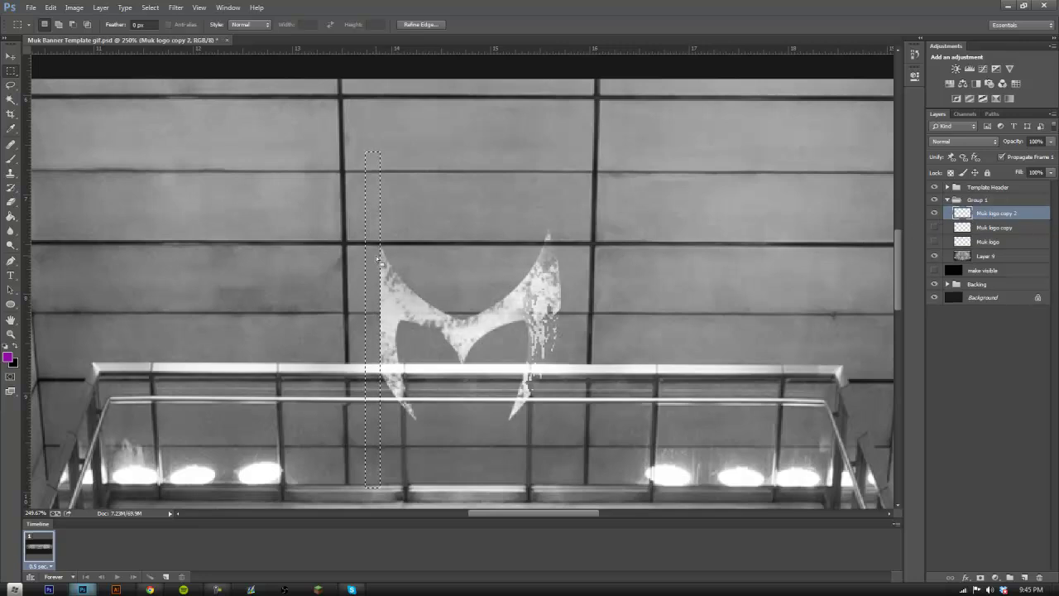
left_click_drag(374, 289, 403, 314)
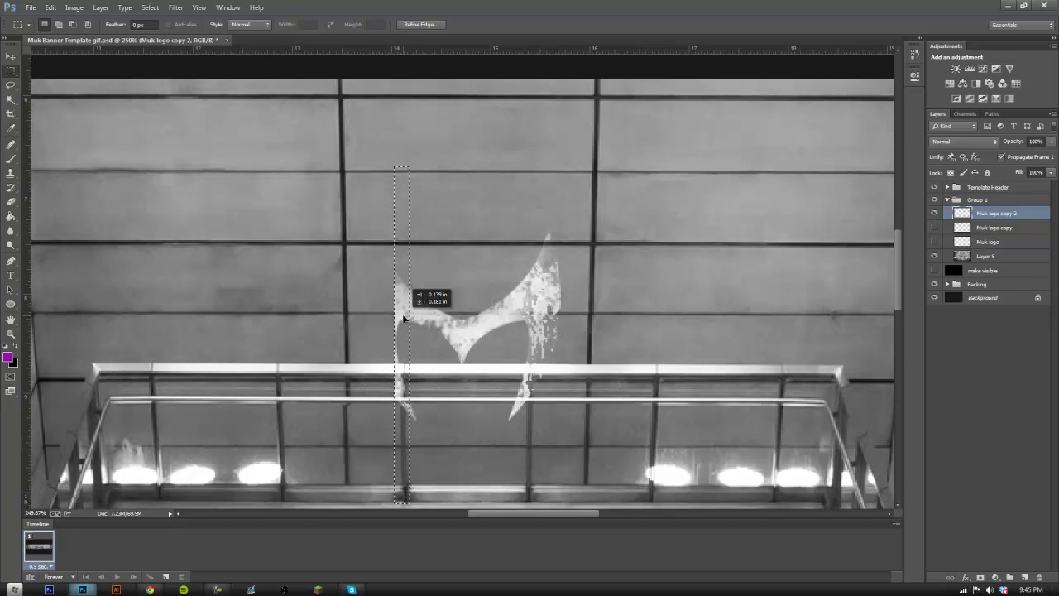
left_click_drag(992, 215, 994, 202)
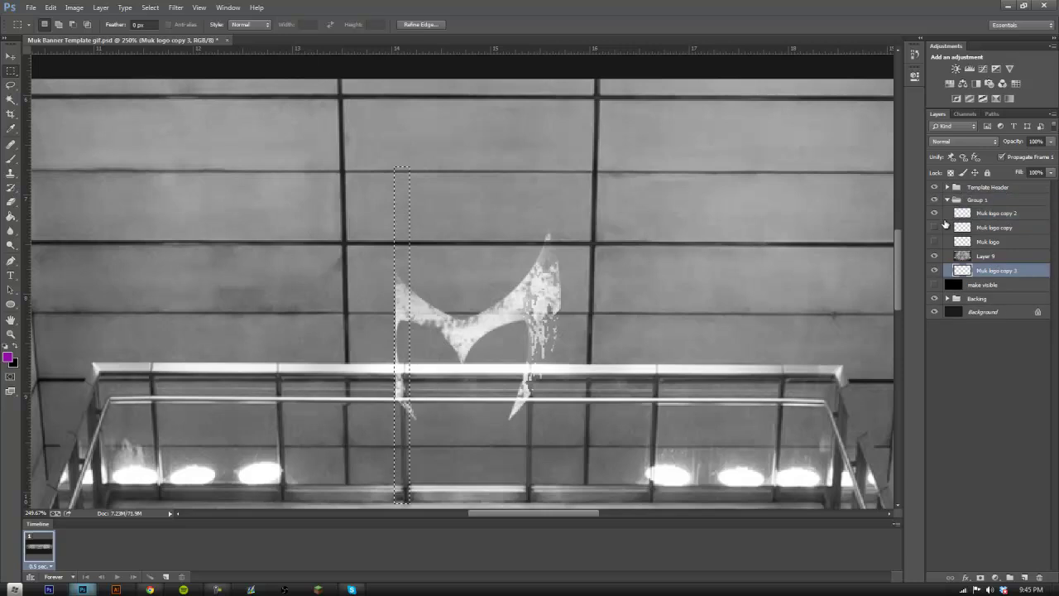
left_click_drag(993, 280, 992, 213)
left_click(935, 228)
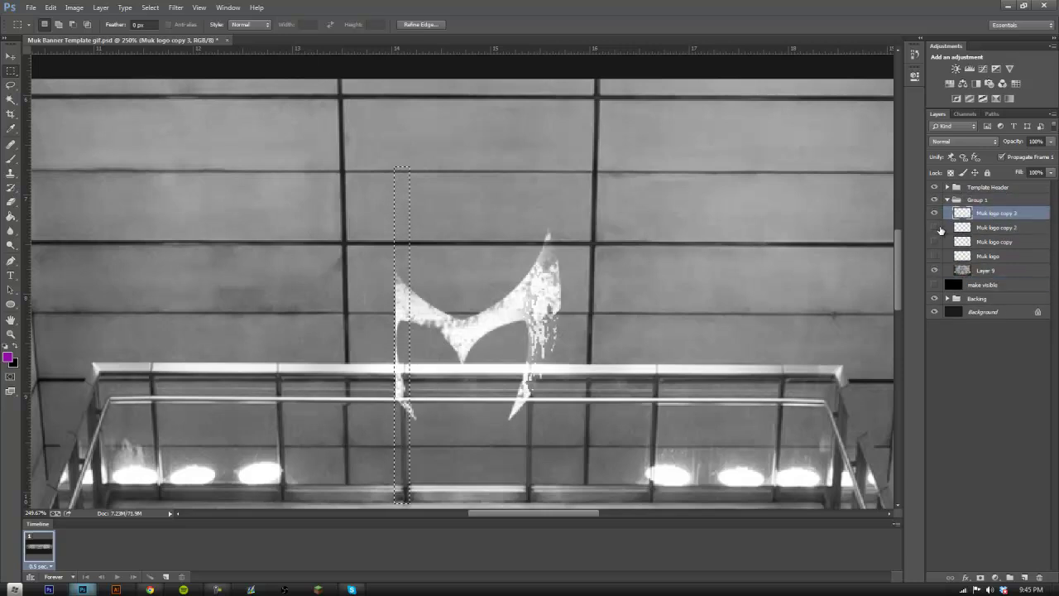
left_click_drag(404, 328, 417, 330)
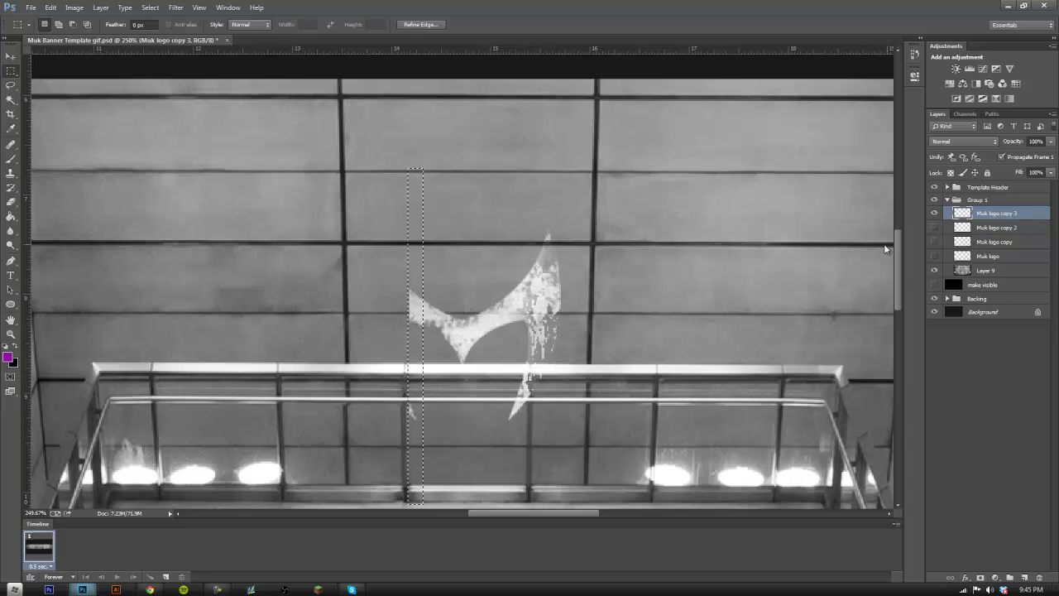
- Add a fourth and fifth logo copy, shifting the strip selection rightward to trim each further and hiding each preceding copy
left_click_drag(992, 216, 989, 206)
left_click(935, 228)
key("Delete")
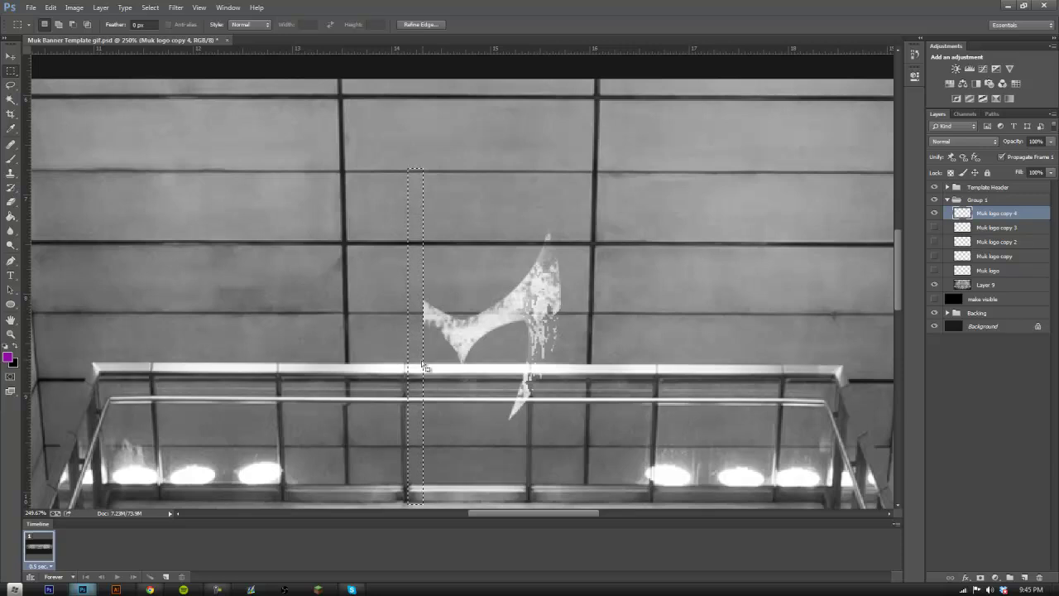
left_click_drag(424, 365, 432, 358)
key("Delete")
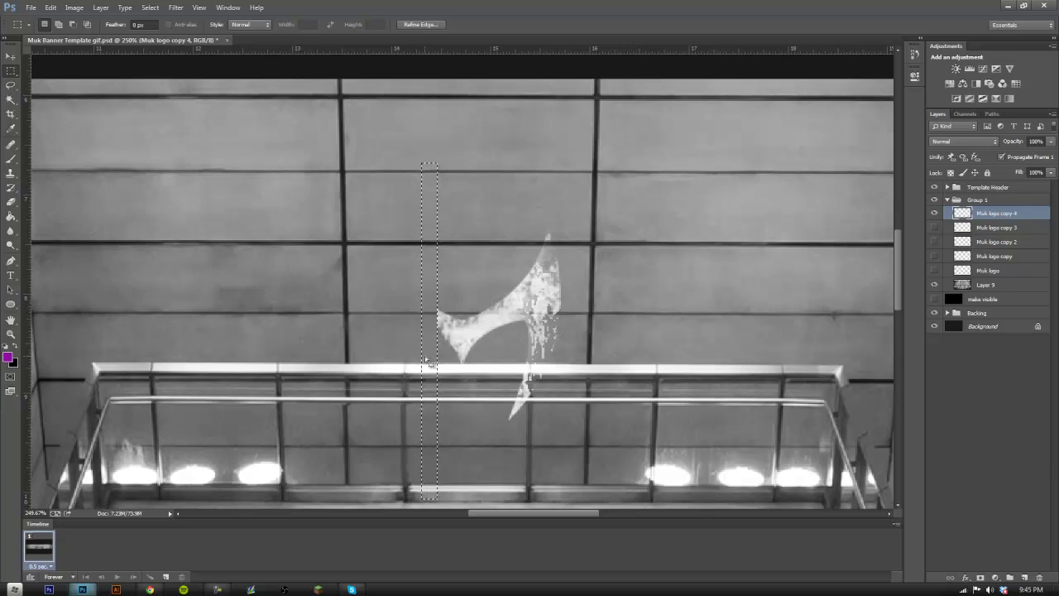
left_click_drag(1007, 215, 1004, 206)
left_click(935, 228)
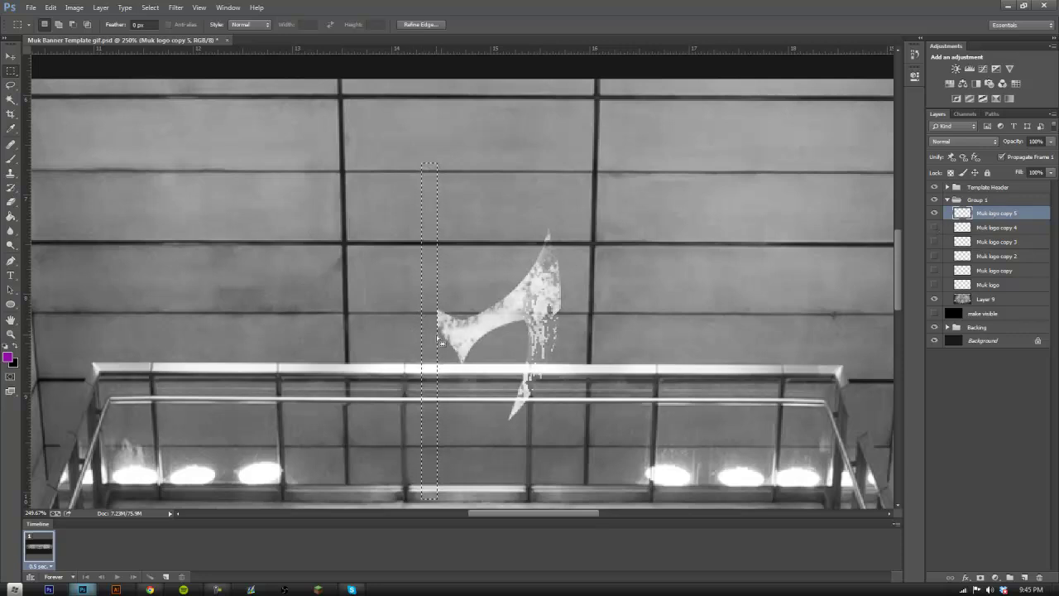
left_click_drag(428, 339, 454, 348)
- Add a sixth and seventh logo copy, deleting the next vertical strip across the logo's middle from each and hiding the preceding copies
left_click_drag(991, 215, 989, 212)
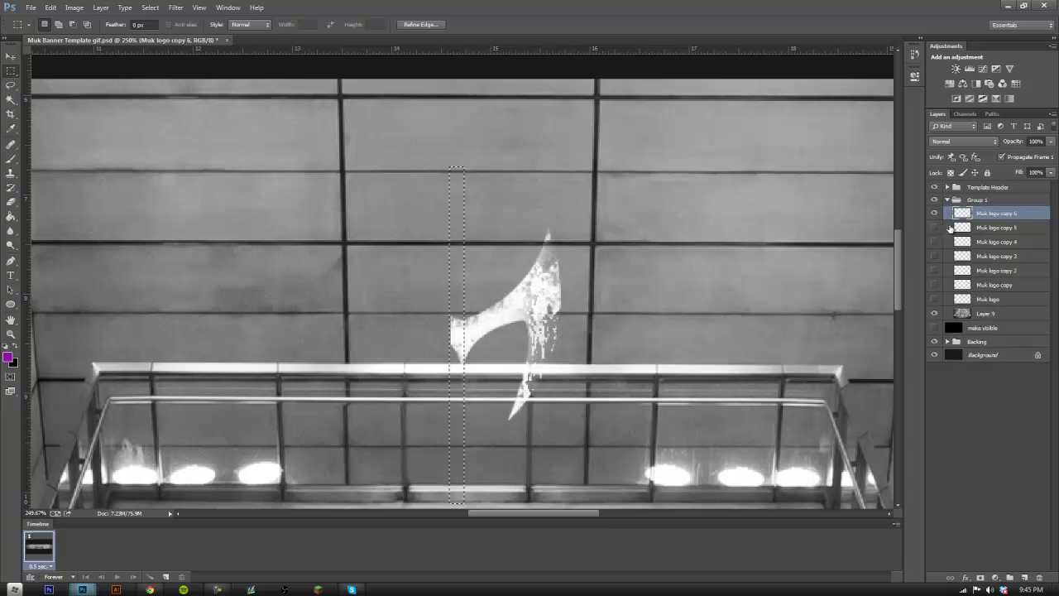
key("Delete")
left_click_drag(455, 337, 472, 330)
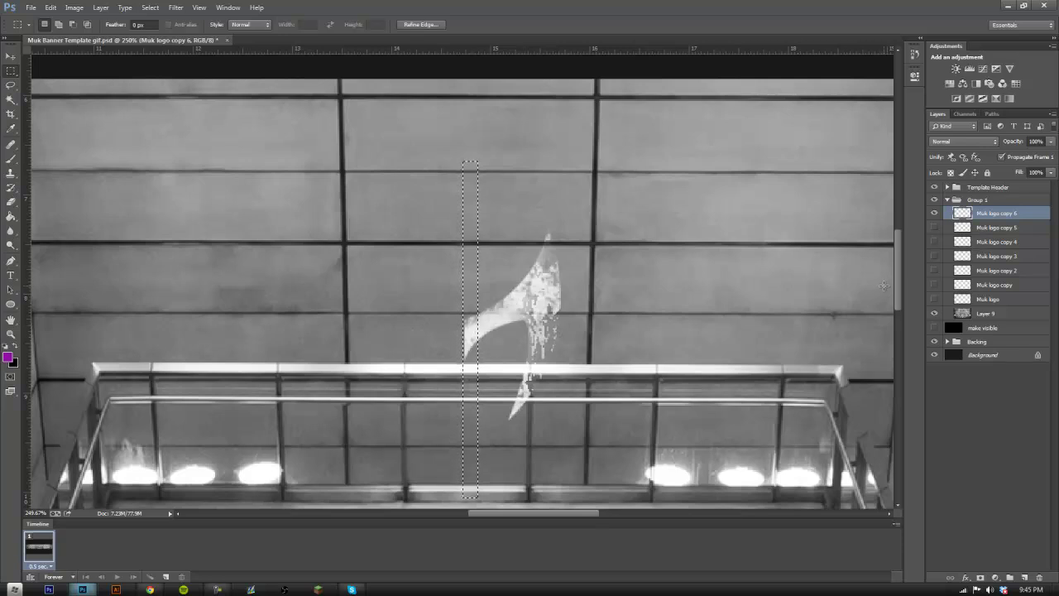
key("Delete")
left_click_drag(995, 219, 996, 206)
left_click(934, 228)
left_click_drag(478, 369, 493, 355)
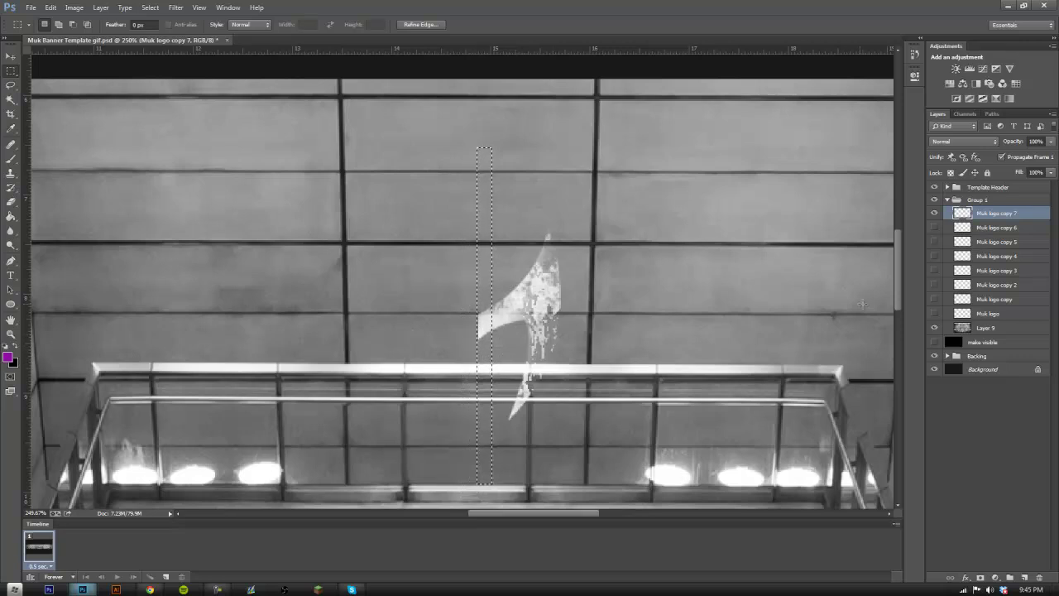
key("Delete")
- Add an eighth and ninth logo copy, trimming each by another strip up to the logo's right wing and hiding the preceding copies
left_click_drag(993, 218, 992, 209)
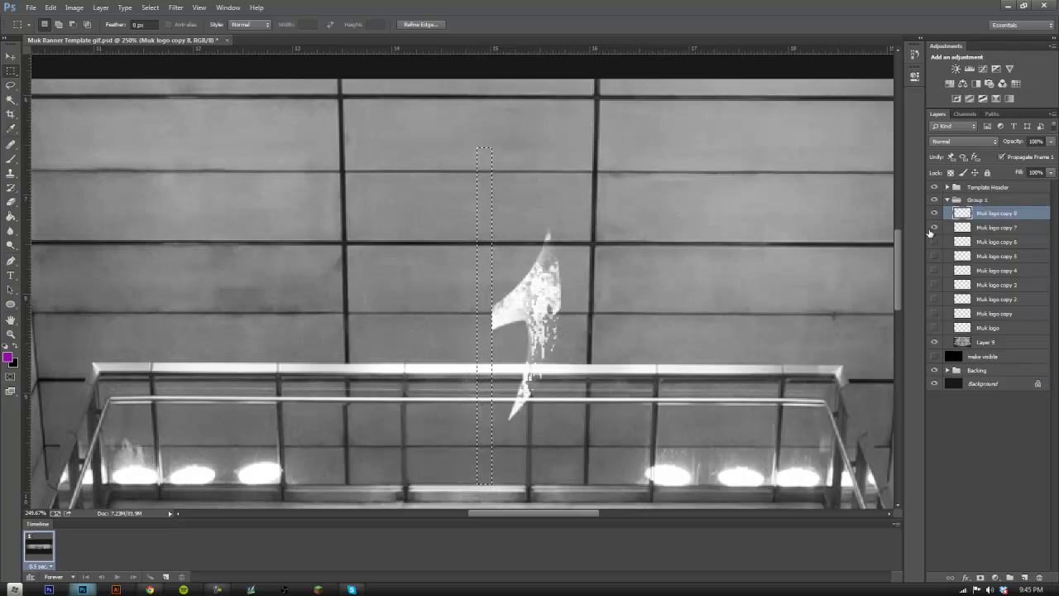
left_click(935, 227)
left_click_drag(497, 335, 511, 324)
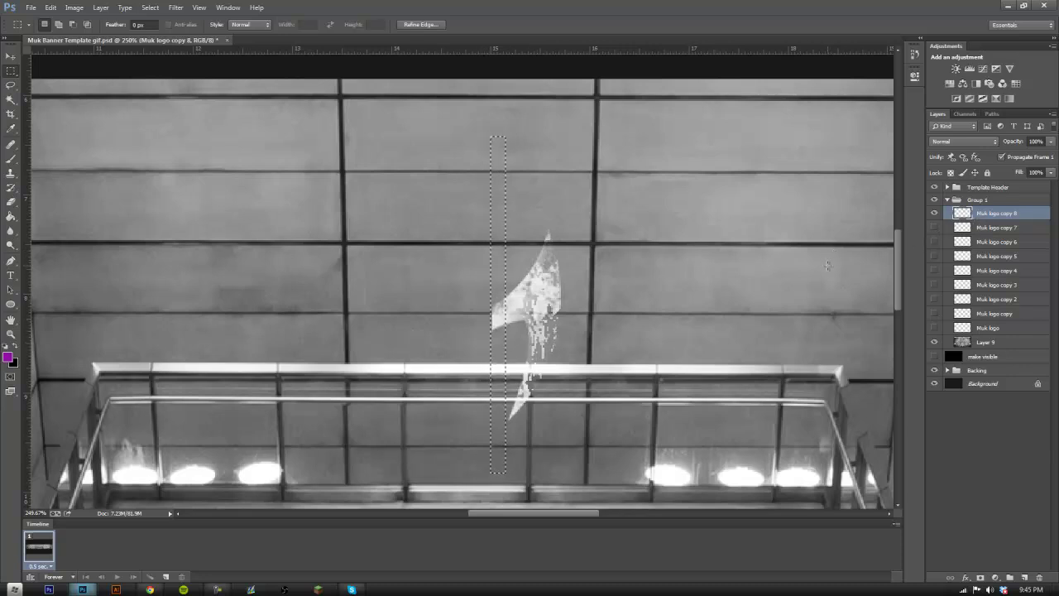
key("Delete")
left_click_drag(1005, 215, 1004, 209)
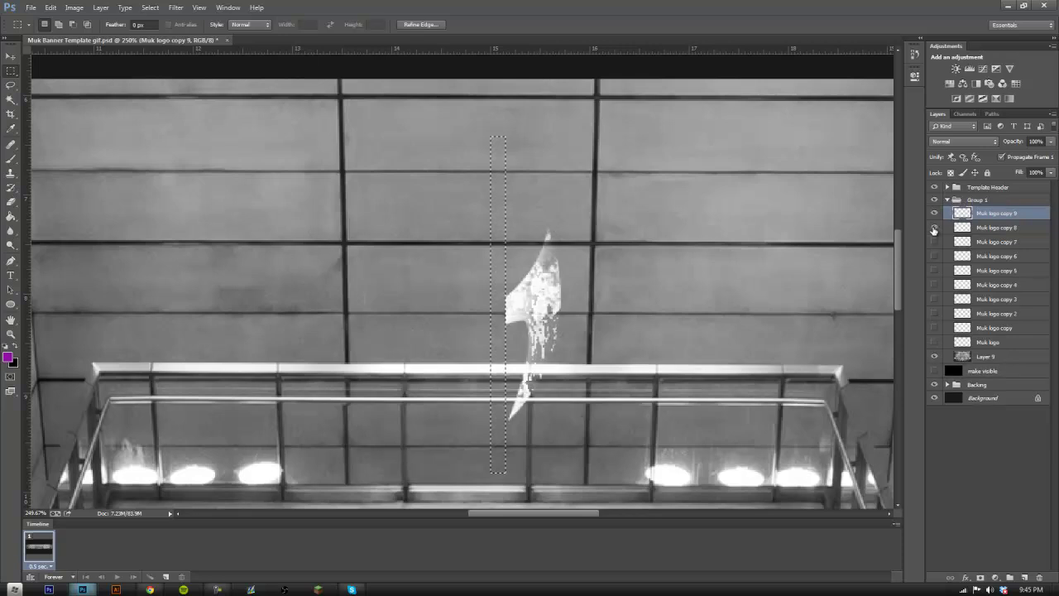
left_click(934, 227)
left_click_drag(494, 332, 514, 327)
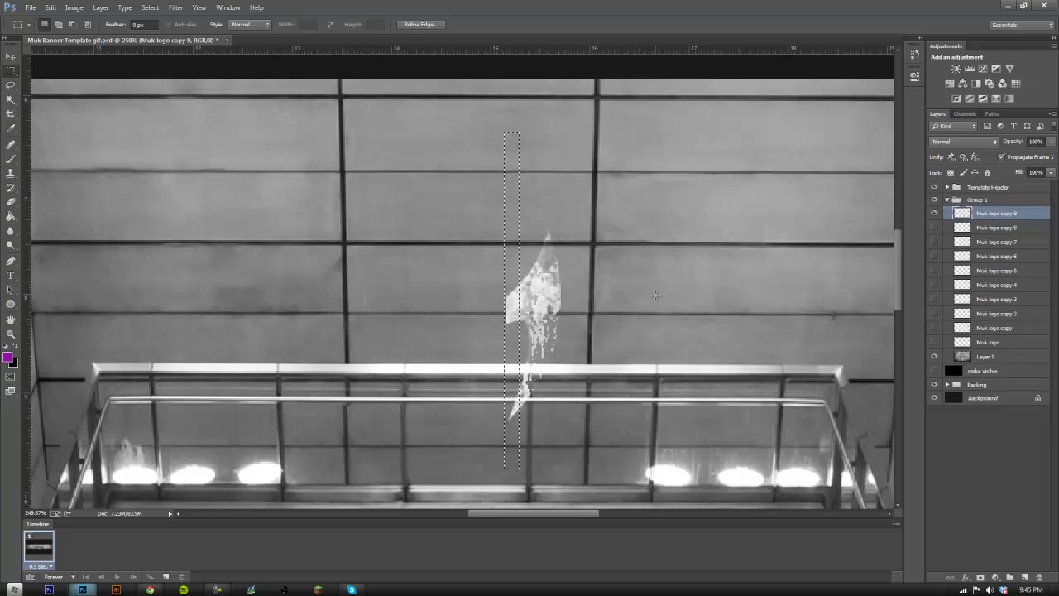
key("Delete")
- Add a tenth and eleventh logo copy, deleting successive strips of the right wing from each and hiding the preceding copies
left_click_drag(984, 216, 985, 207)
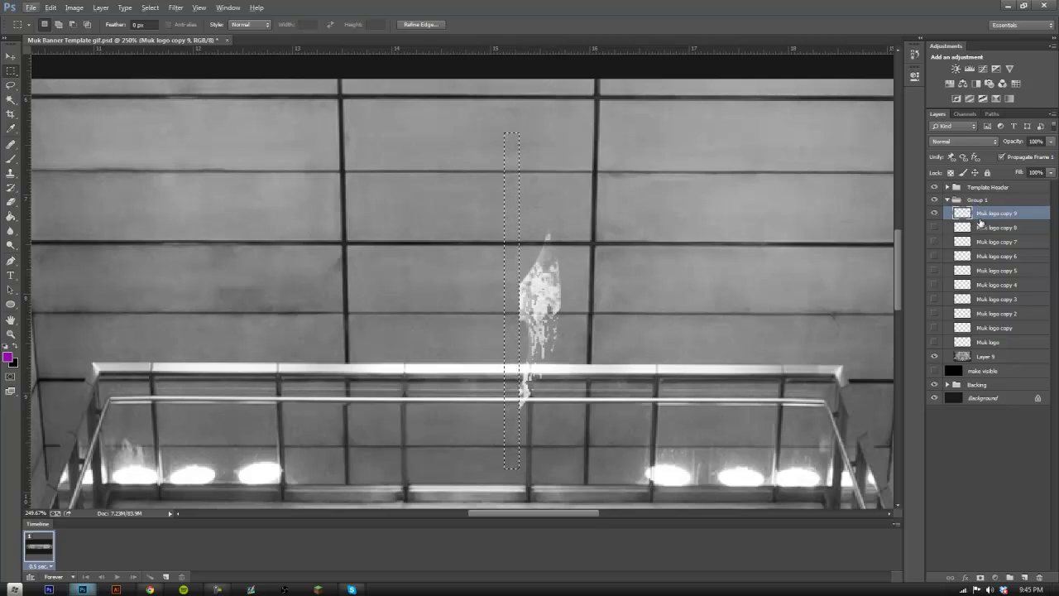
left_click(934, 228)
left_click_drag(517, 336, 531, 333)
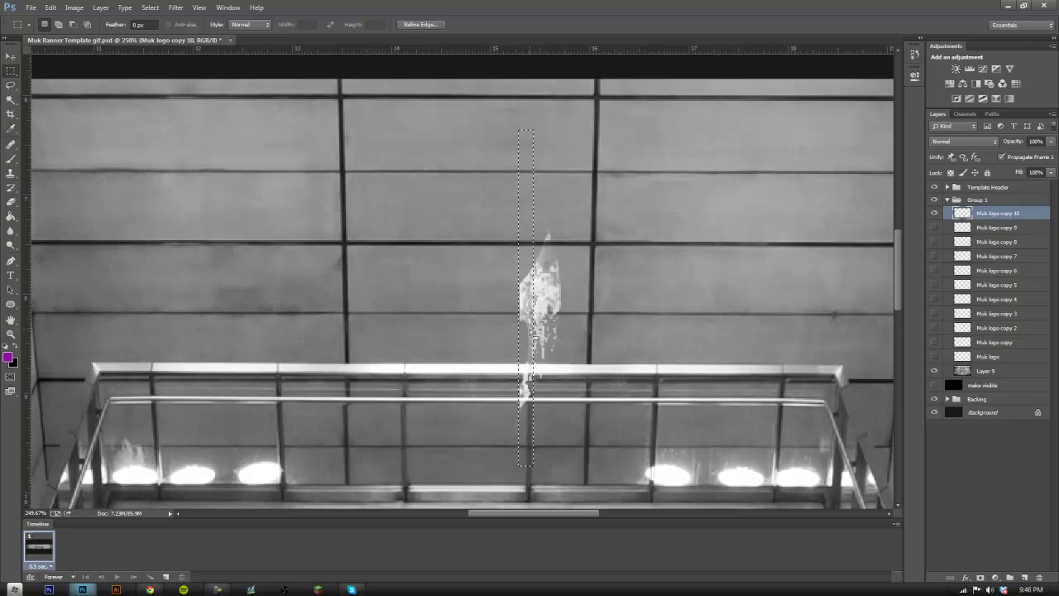
key("Delete")
left_click_drag(995, 214, 980, 211)
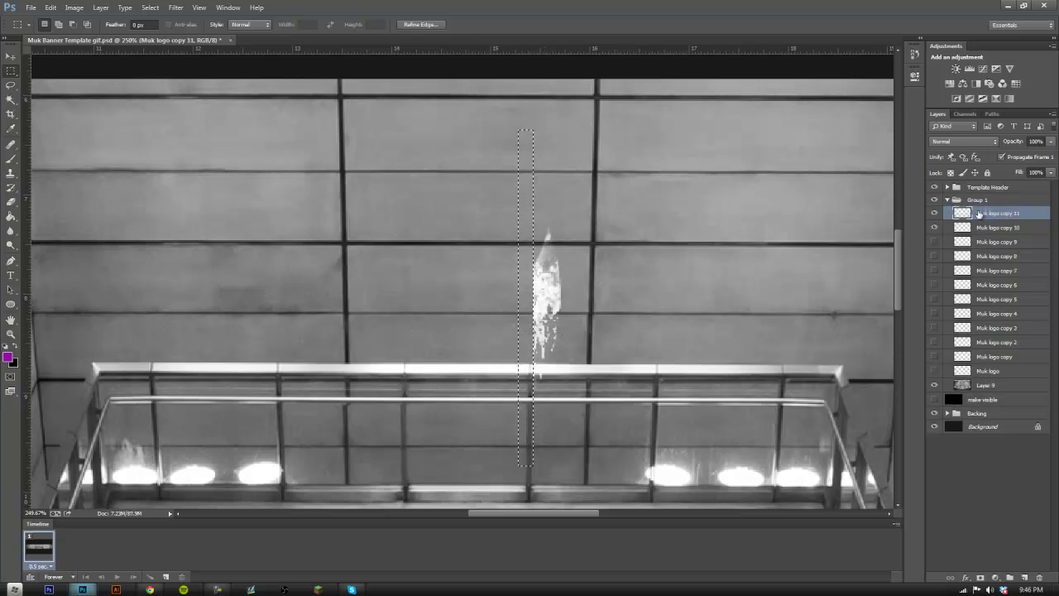
left_click(935, 227)
left_click_drag(530, 330, 542, 333)
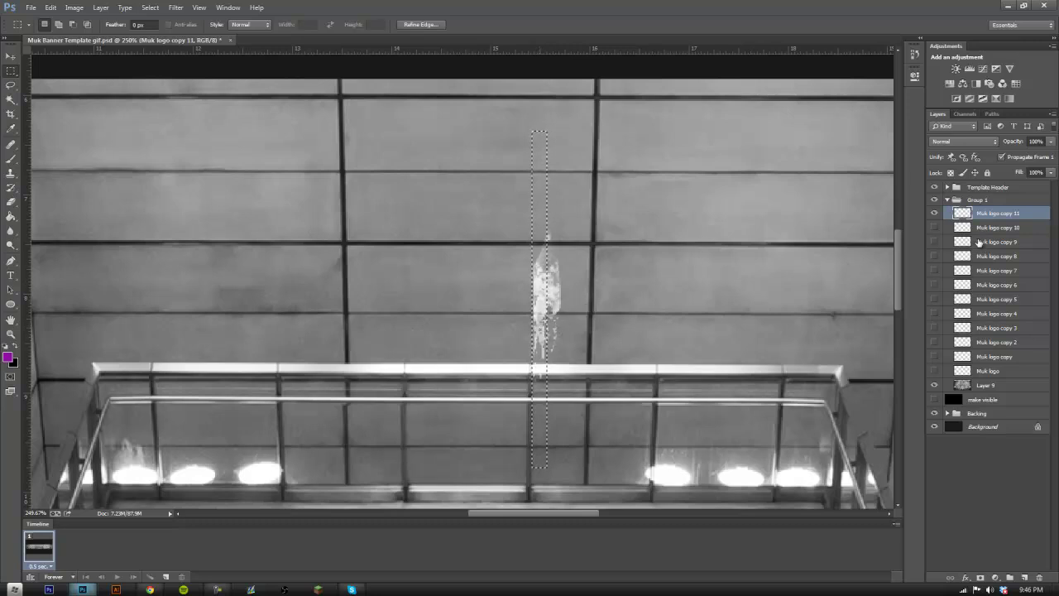
key("Delete")
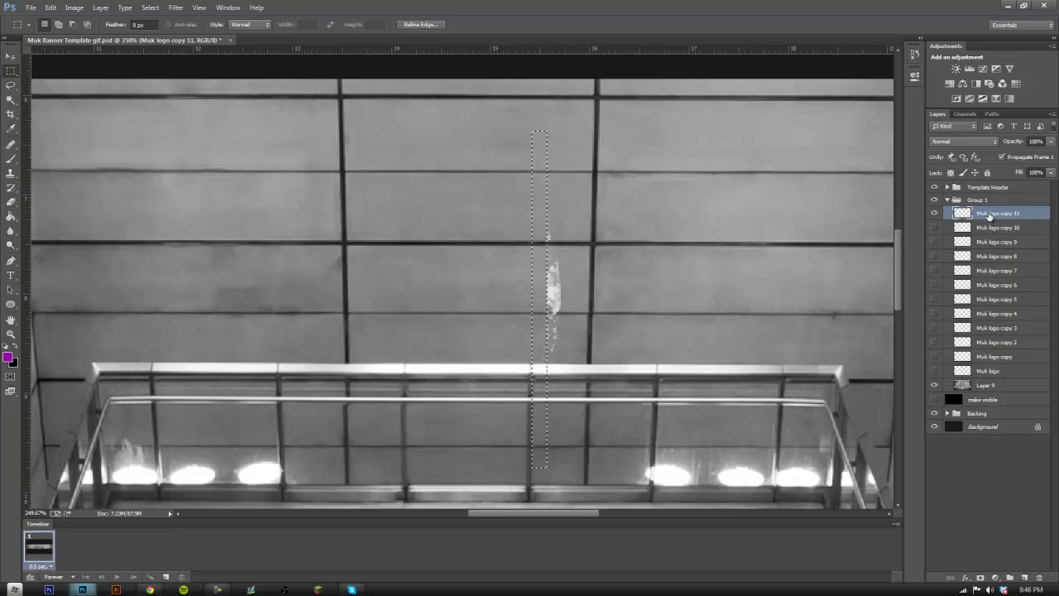
- Add a twelfth logo copy with the last remaining sliver deleted, hide the eleventh copy, and clear the selection
left_click_drag(990, 216, 989, 209)
mouse_move(538, 348)
left_mouse_down()
mouse_move(550, 339)
mouse_move(554, 355)
left_mouse_up()
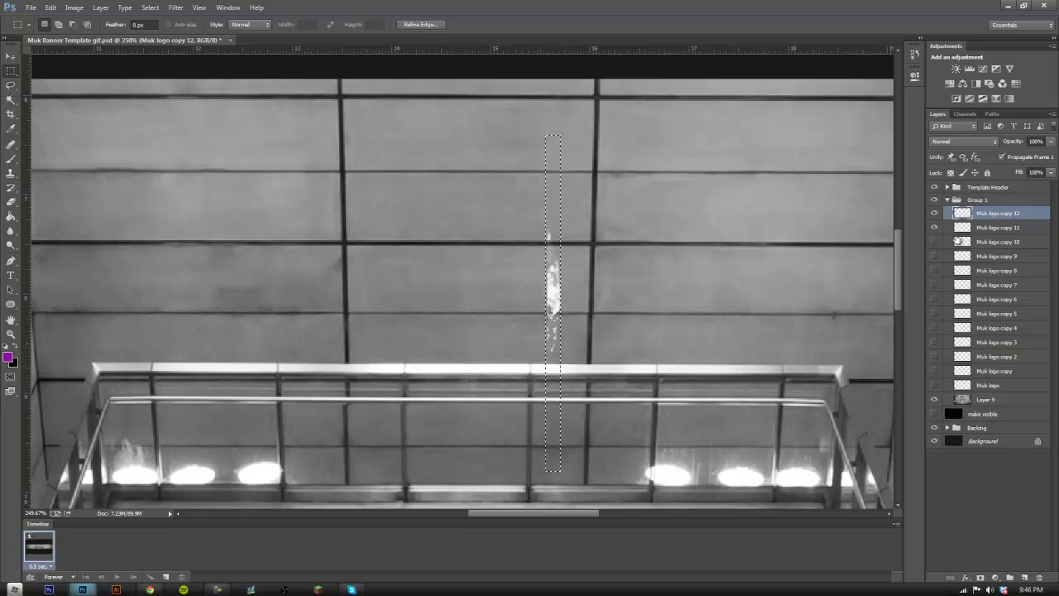
left_click(551, 299)
left_click(938, 228)
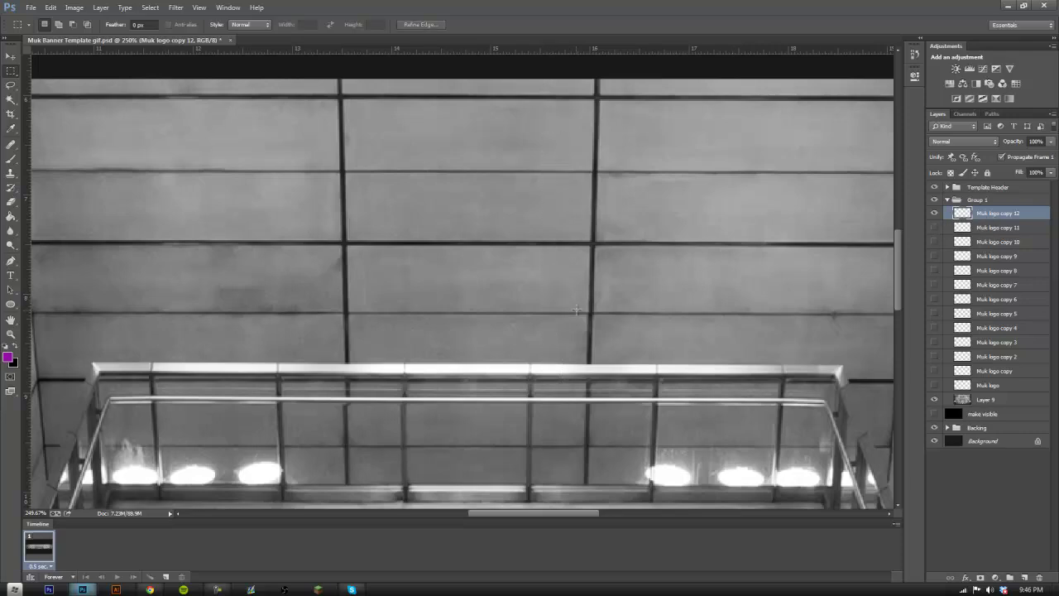
- Preview the wipe on the wider banner by showing the logo layers one at a time, from the last copy down to the original
scroll(579, 320, "down", 6)
scroll(571, 331, "up", 1)
left_click(11, 335)
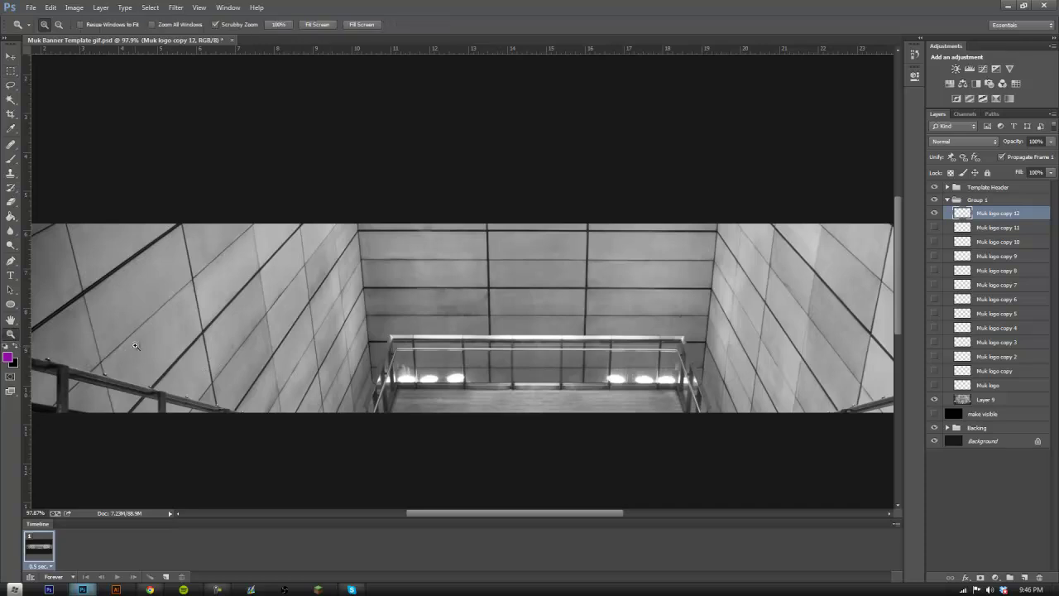
left_click_drag(136, 348, 92, 349)
left_click_drag(489, 300, 516, 297)
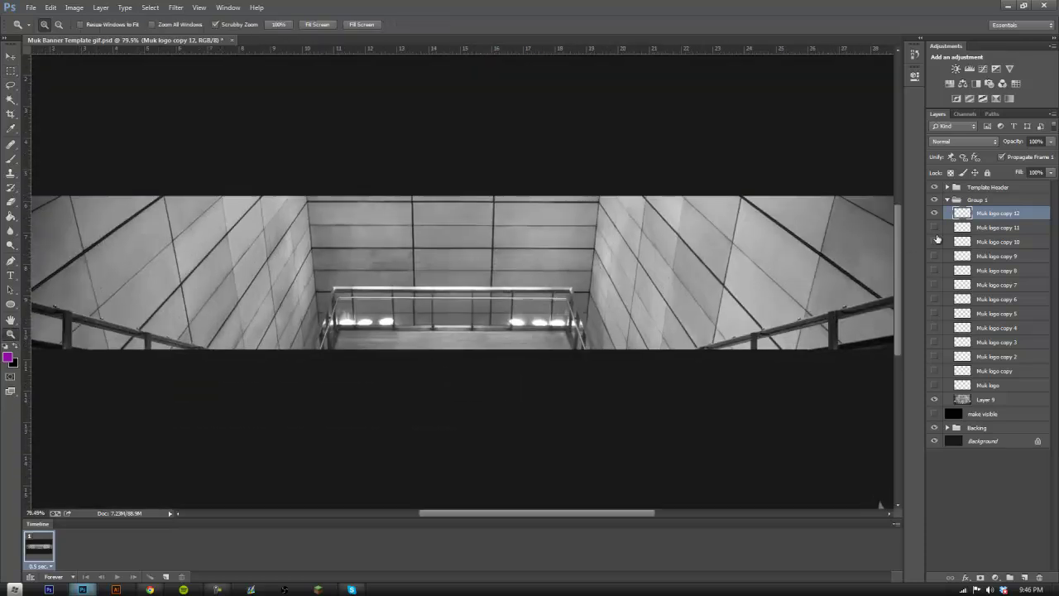
left_click(935, 213)
left_click(934, 229)
left_click(936, 244)
left_click(935, 243)
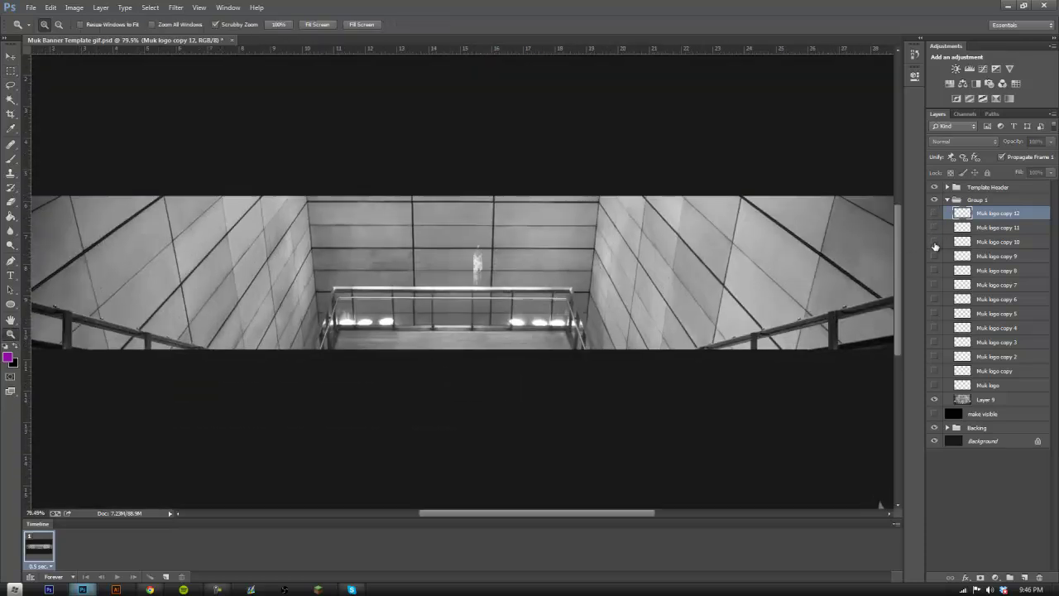
left_click(935, 260)
left_click(935, 260)
left_click(934, 263)
left_click(935, 269)
left_click(934, 271)
left_click(934, 285)
left_click(934, 285)
left_click(934, 299)
left_click(934, 298)
left_click(934, 313)
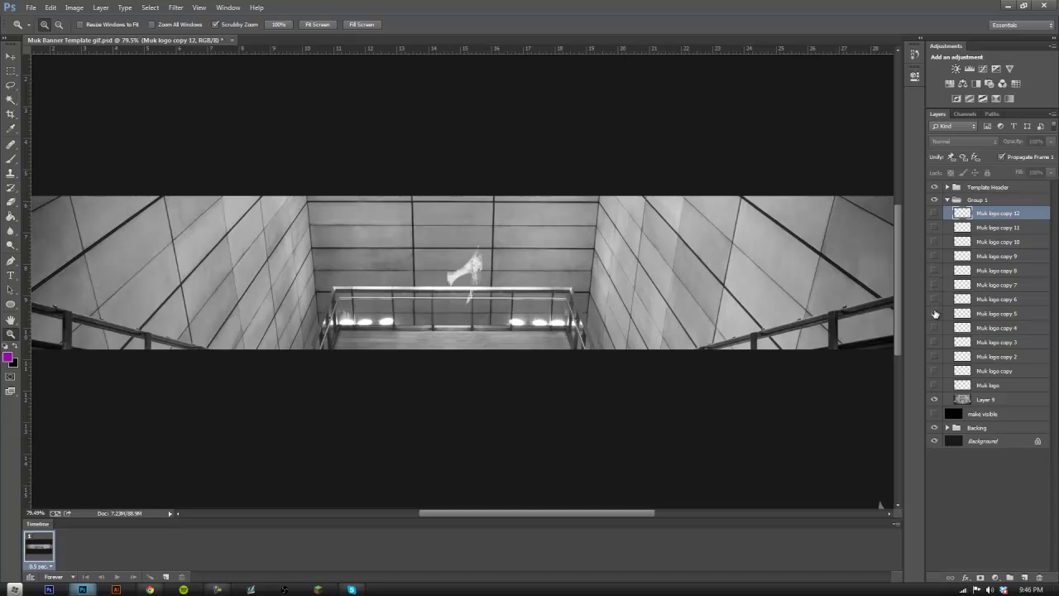
left_click(934, 313)
left_click(935, 328)
left_click(935, 328)
left_click(936, 342)
left_click(936, 342)
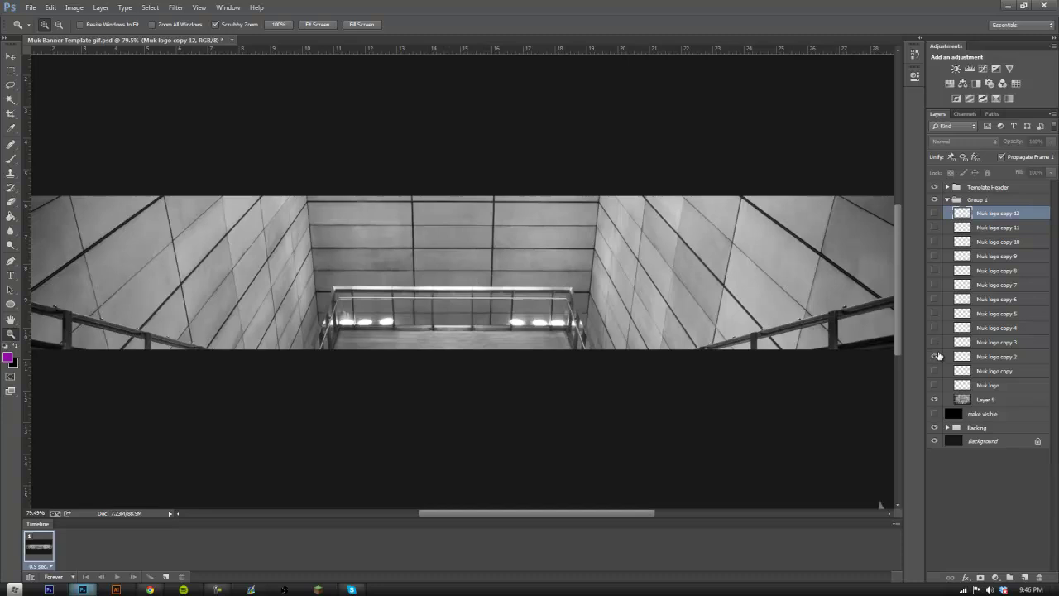
left_click(936, 356)
left_click(936, 356)
left_click(936, 371)
left_click(936, 371)
left_click(935, 385)
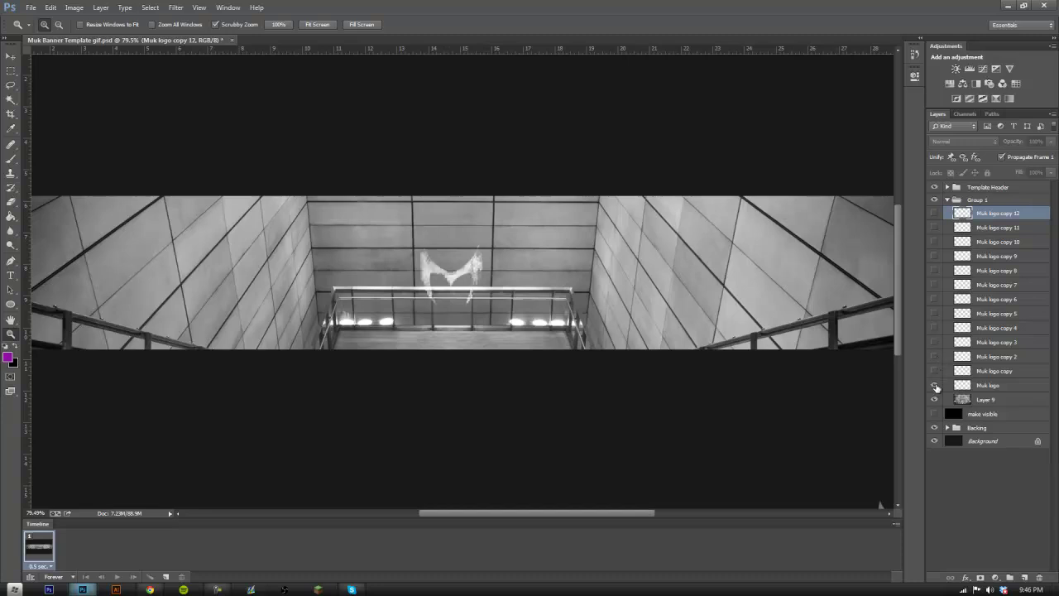
left_click(936, 386)
left_click(936, 385)
left_click(936, 385)
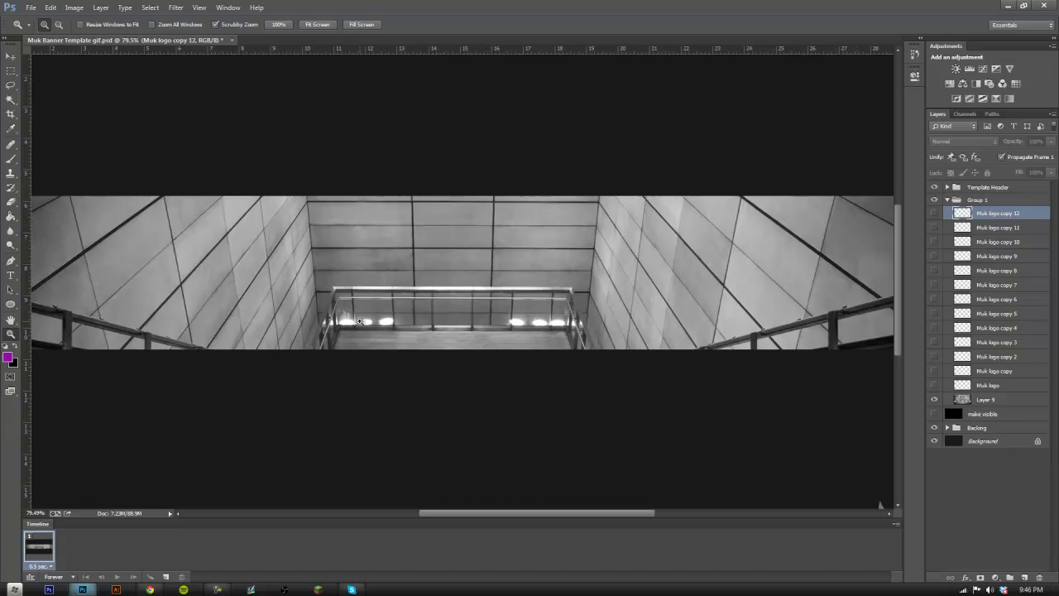
left_click(933, 216)
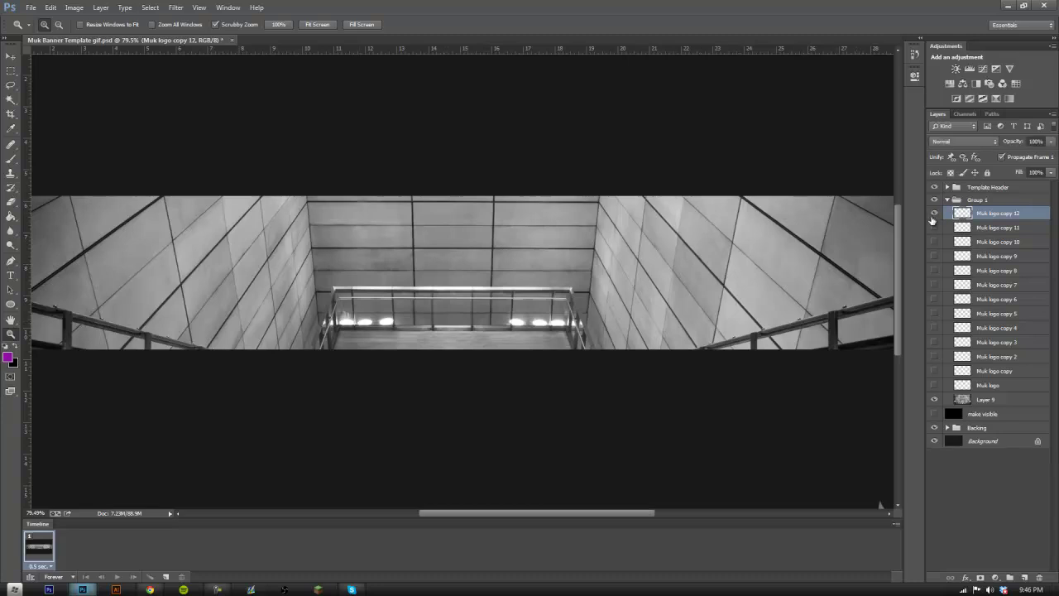
left_click_drag(536, 283, 507, 302)
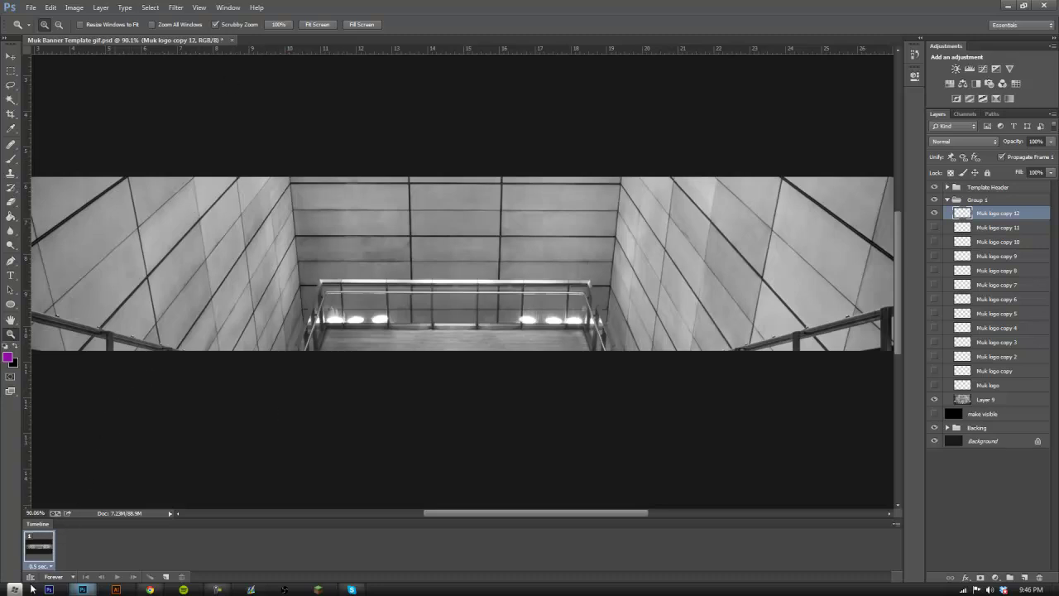
left_click(229, 8)
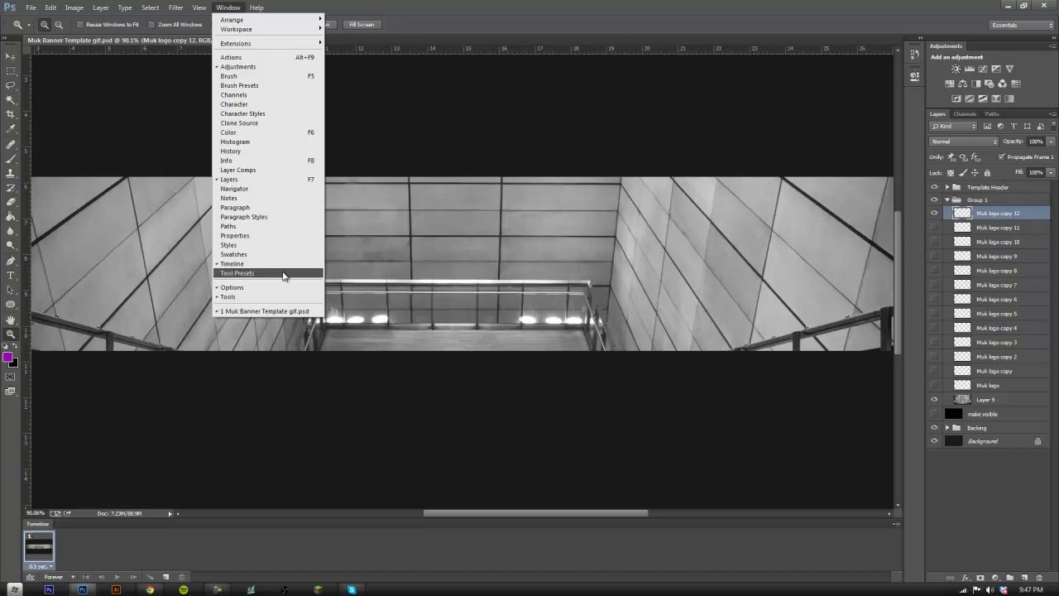
left_click(96, 551)
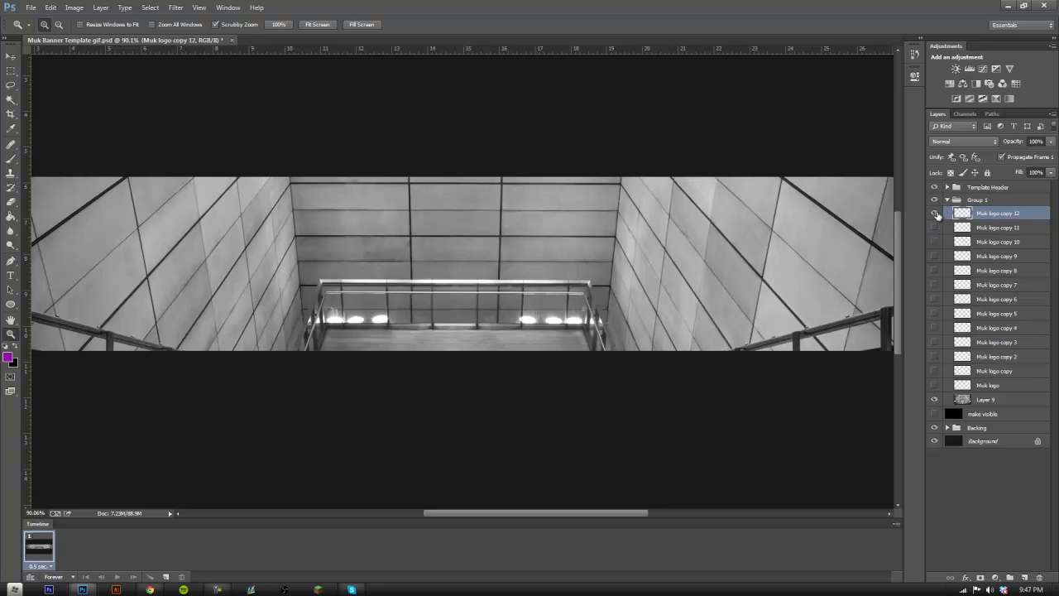
- Keep Muk logo copy 12 in the first frame and add a second frame showing only copy 11
left_click(936, 215)
left_click(936, 215)
left_click(167, 577)
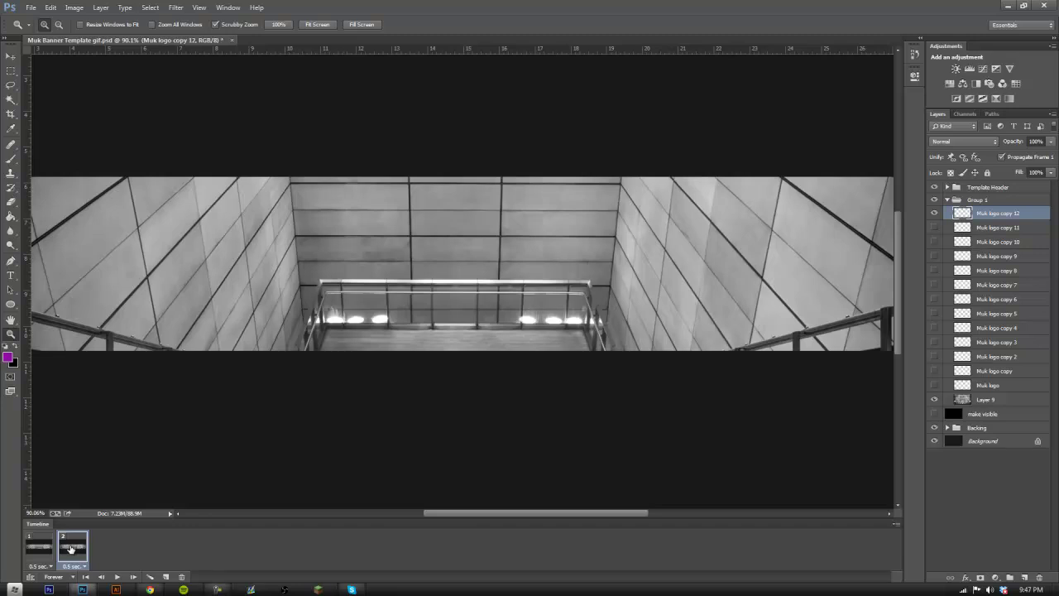
left_click(934, 213)
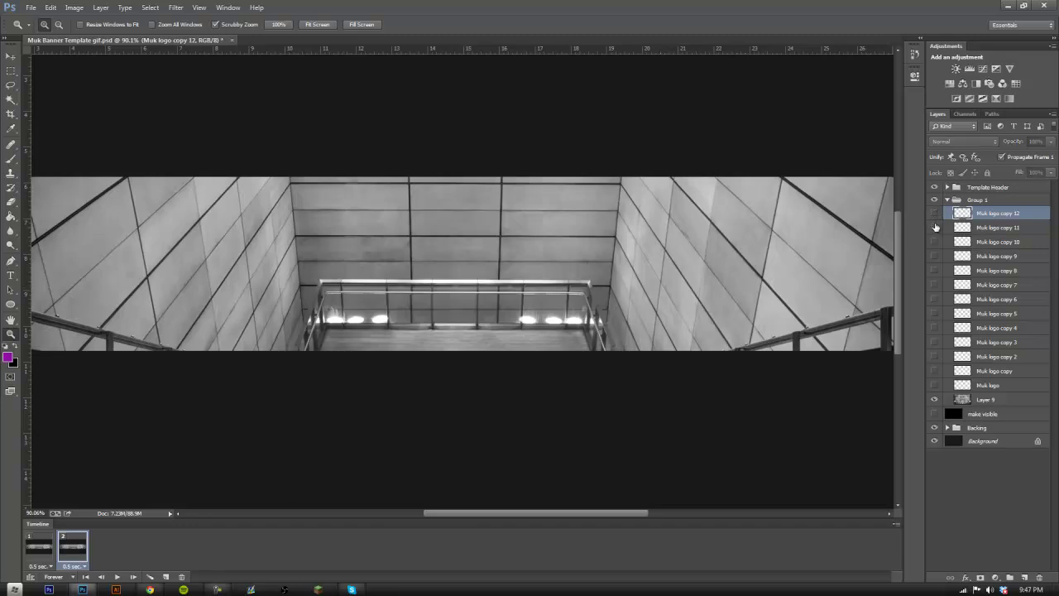
left_click(935, 227)
left_click(38, 552)
left_click(67, 552)
- Add a third and fourth animation frame, showing only Muk logo copy 10 and copy 9 respectively
left_click(166, 577)
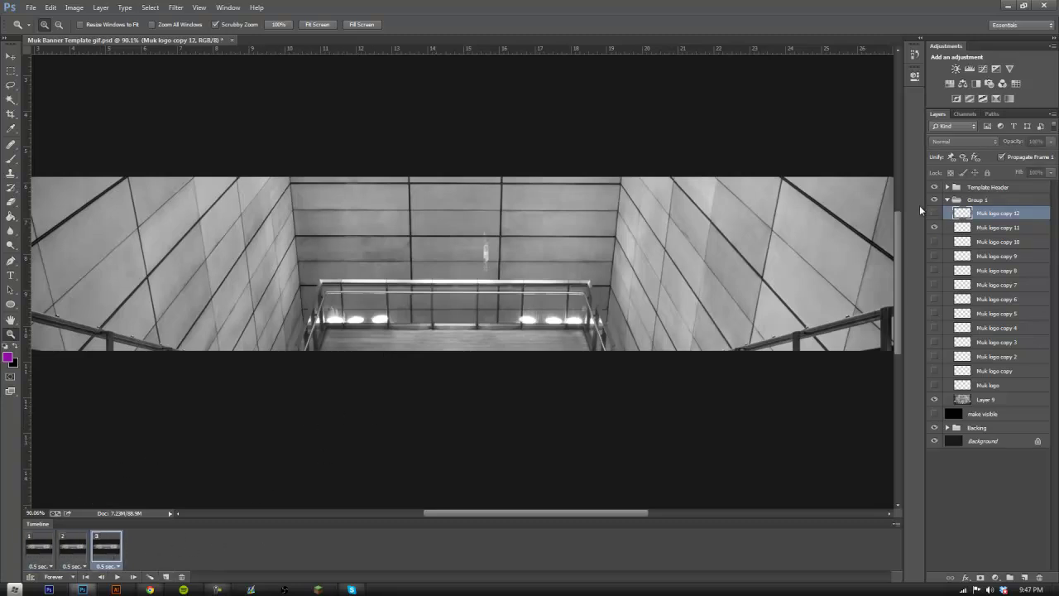
left_click(934, 227)
left_click(934, 242)
left_click(166, 577)
left_click(934, 242)
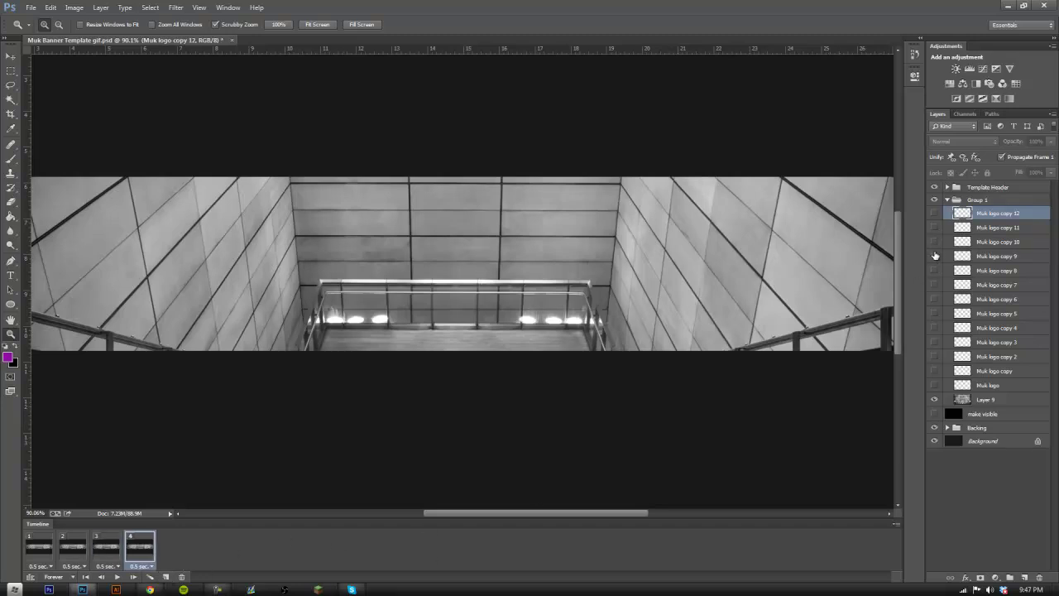
left_click(935, 255)
- Add a fifth and sixth frame, showing only Muk logo copy 8 and copy 7 respectively
left_click(165, 577)
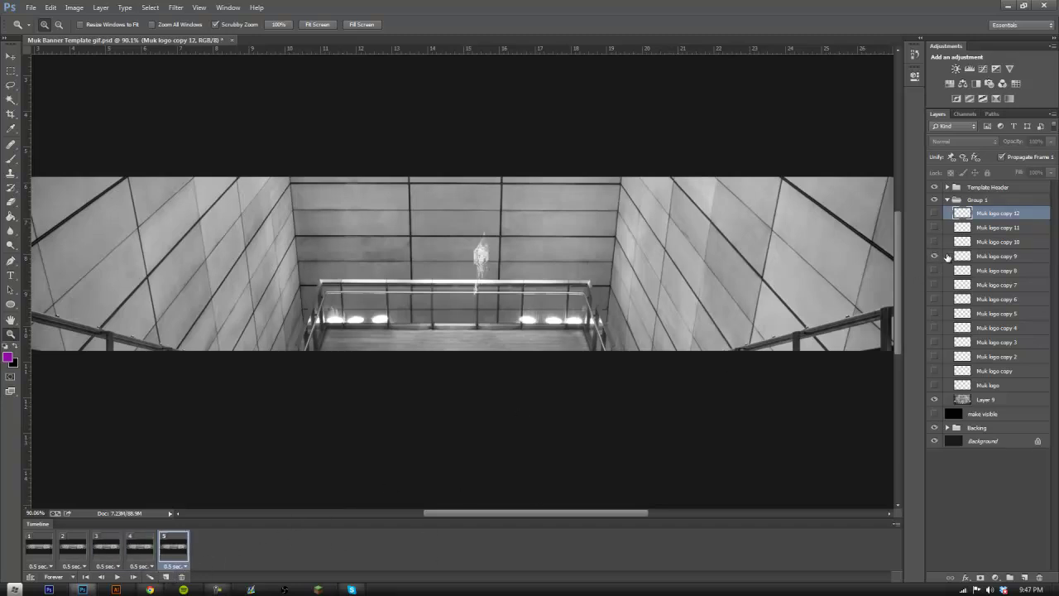
left_click(934, 256)
left_click(935, 269)
left_click(166, 577)
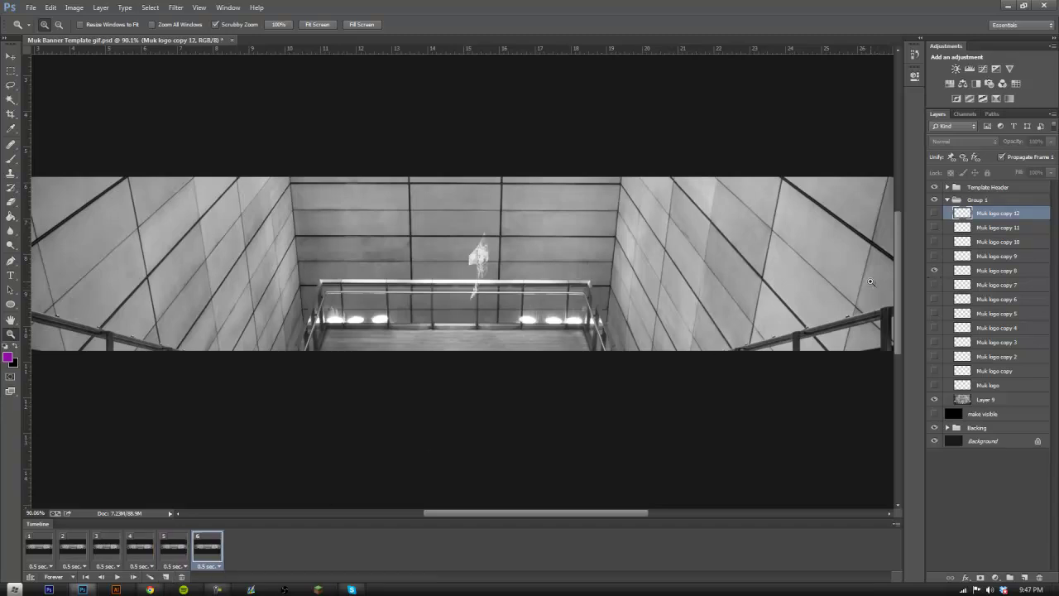
left_click(934, 270)
left_click(934, 284)
- Add a seventh and eighth frame, showing only Muk logo copy 6 and copy 5 respectively
left_click(166, 577)
left_click(935, 285)
left_click(934, 299)
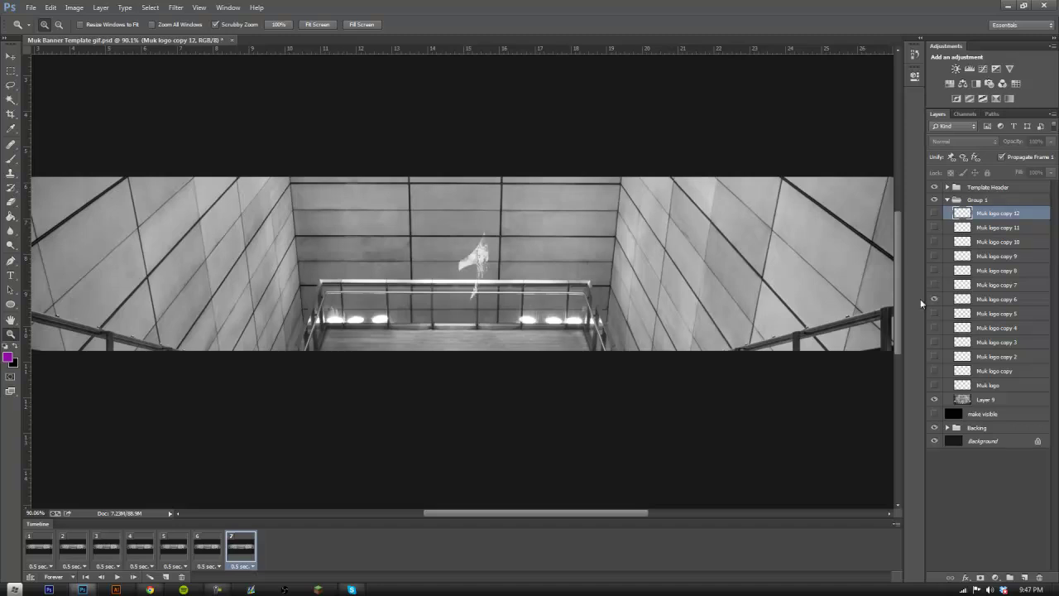
left_click(165, 577)
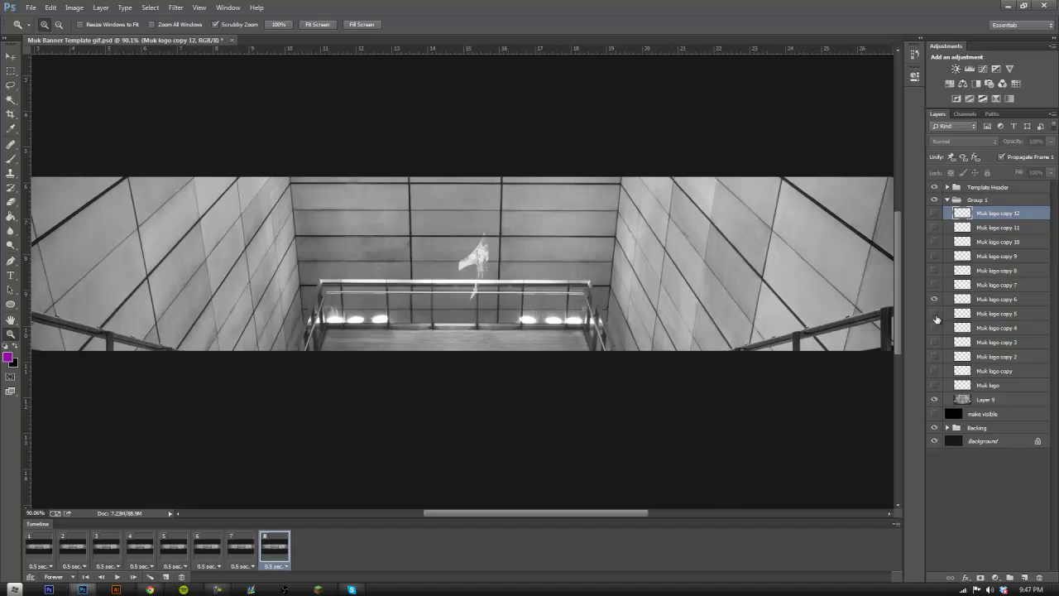
left_click(935, 299)
left_click(935, 313)
- Add a ninth and tenth frame, showing only Muk logo copy 4 and copy 3 respectively
left_click(165, 577)
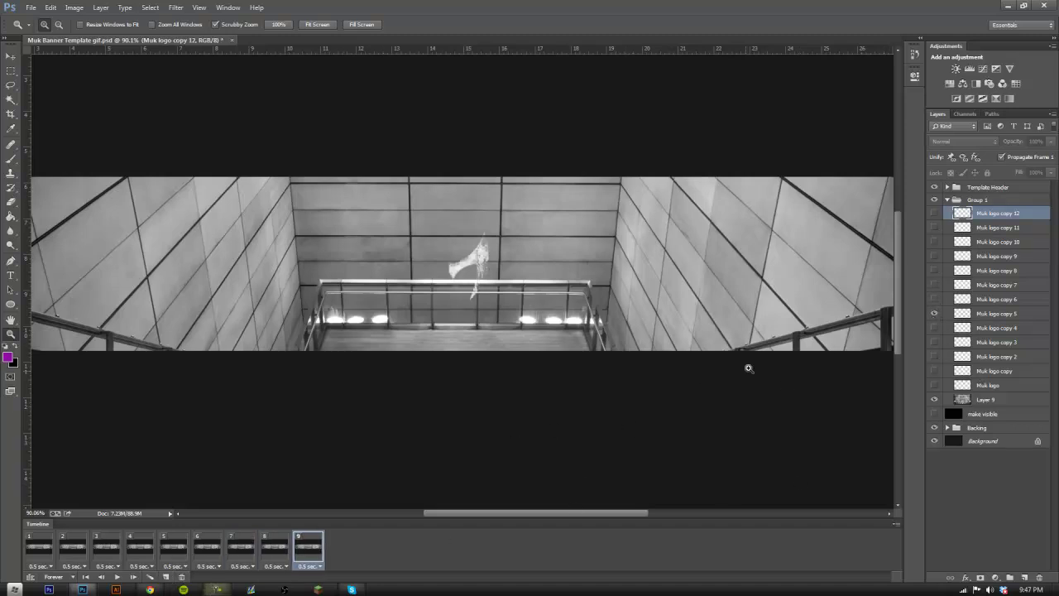
left_click(934, 313)
left_click(935, 328)
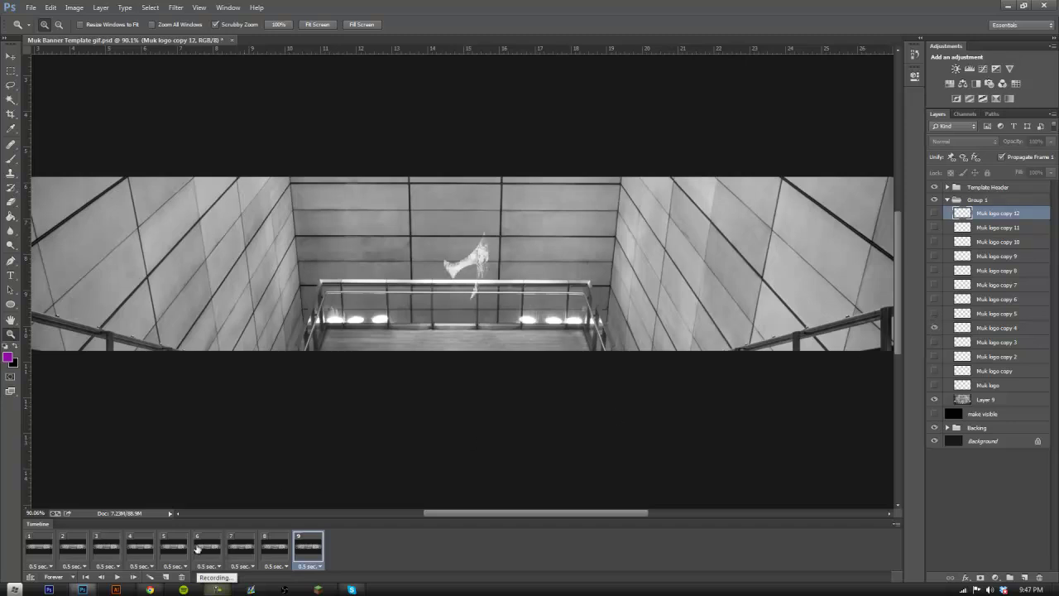
left_click(167, 576)
left_click(934, 327)
left_click(935, 342)
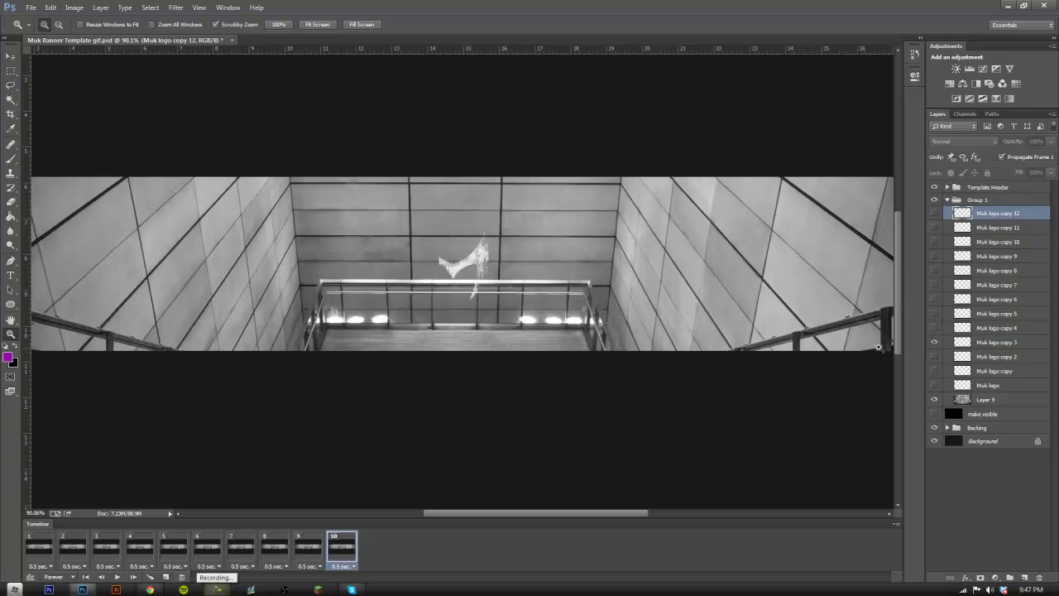
- Add an eleventh and twelfth frame, showing only Muk logo copy 2 and Muk logo copy respectively
left_click(166, 577)
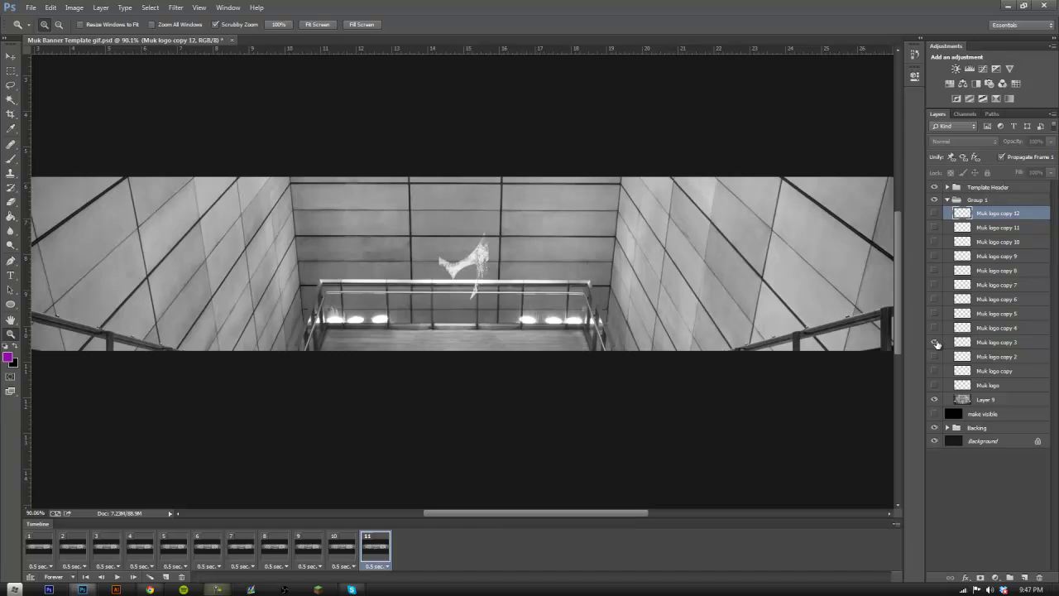
left_click(934, 342)
left_click(934, 356)
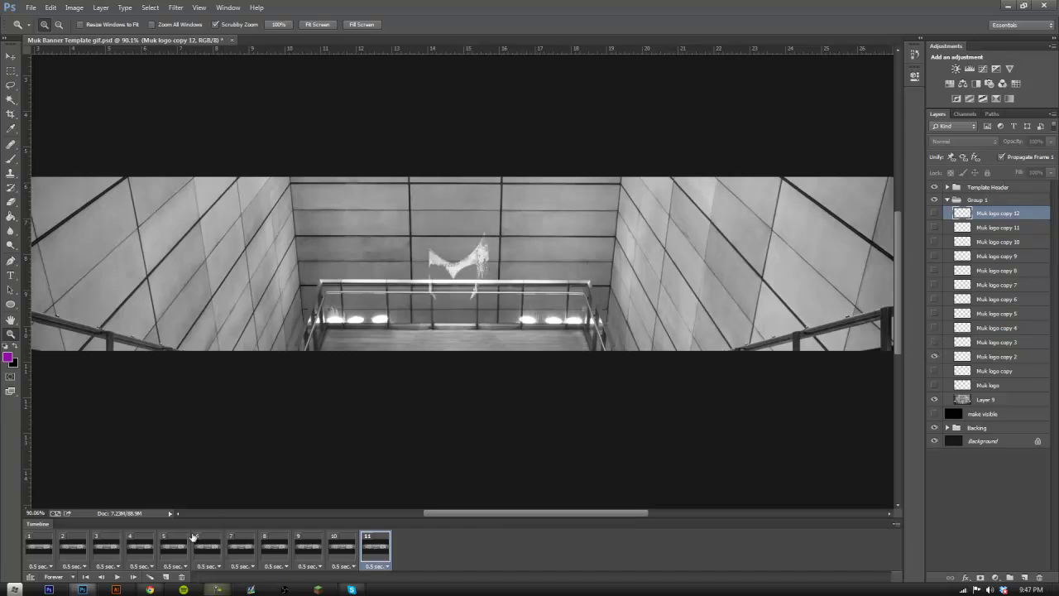
left_click(165, 577)
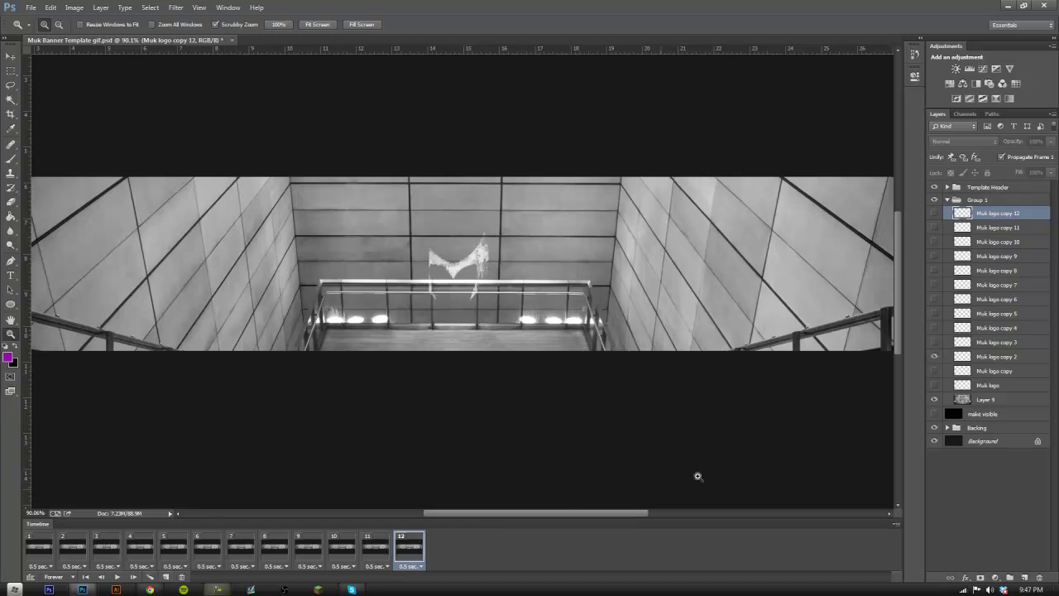
left_click(934, 356)
left_click(934, 371)
- Add a thirteenth frame showing only the complete original Muk logo layer
left_click(164, 577)
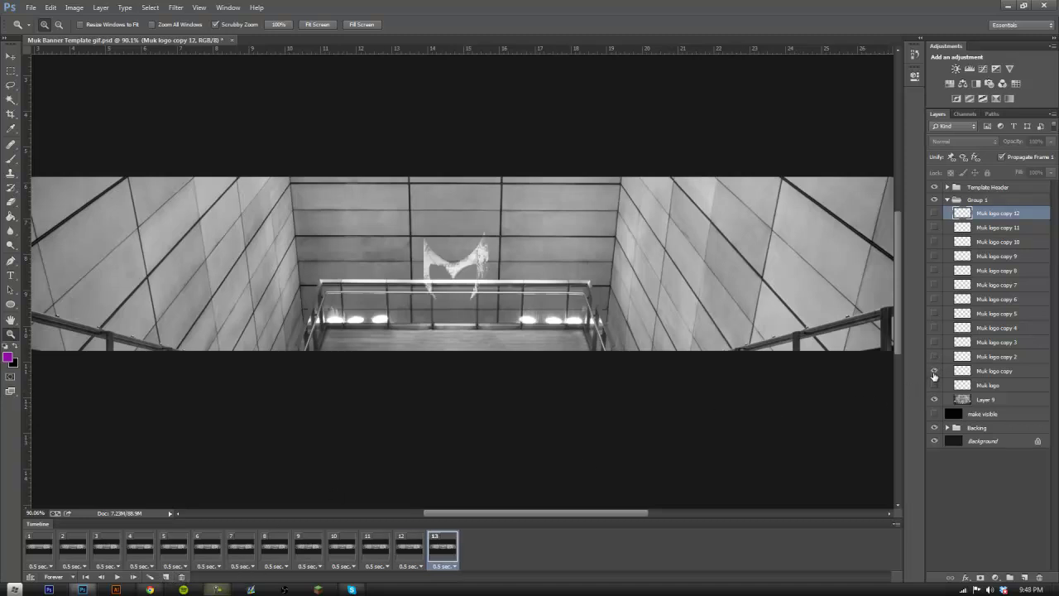
left_click(934, 372)
left_click(934, 385)
- Play the logo wipe animation from the first frame and stop the playback
left_click(55, 550)
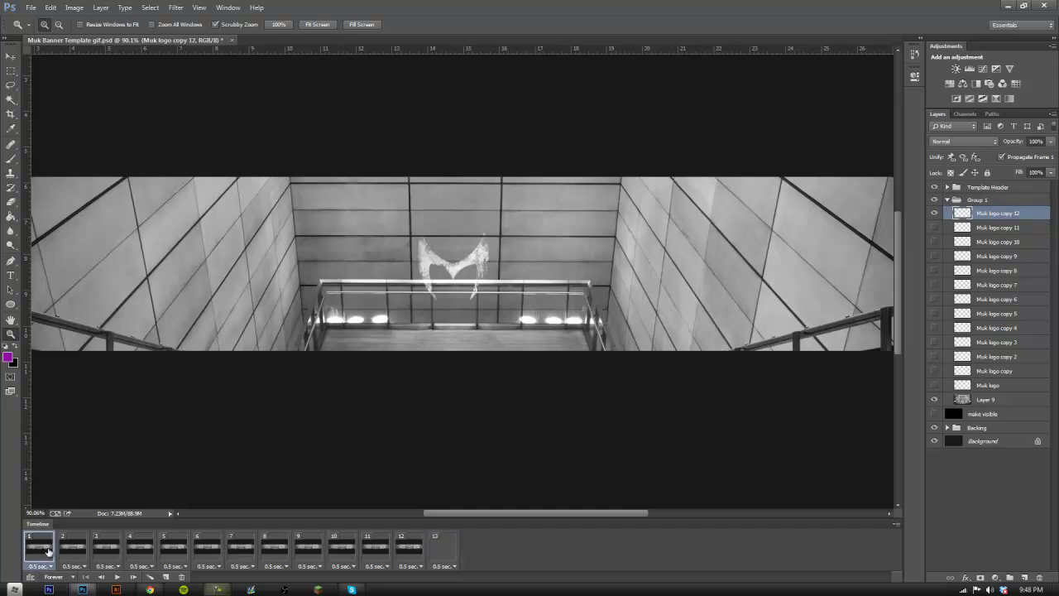
left_click(118, 577)
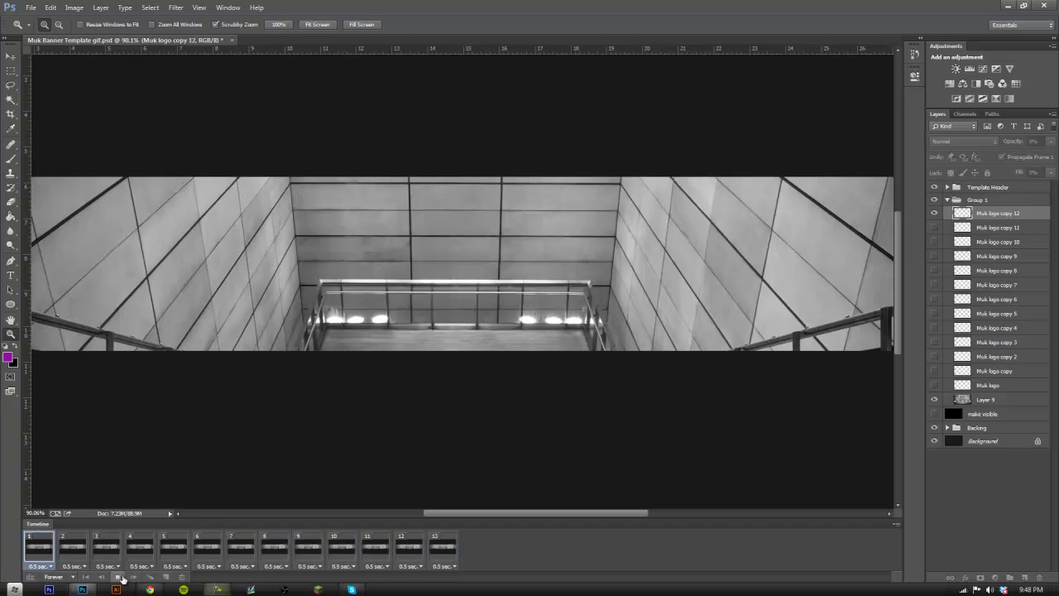
left_click(119, 577)
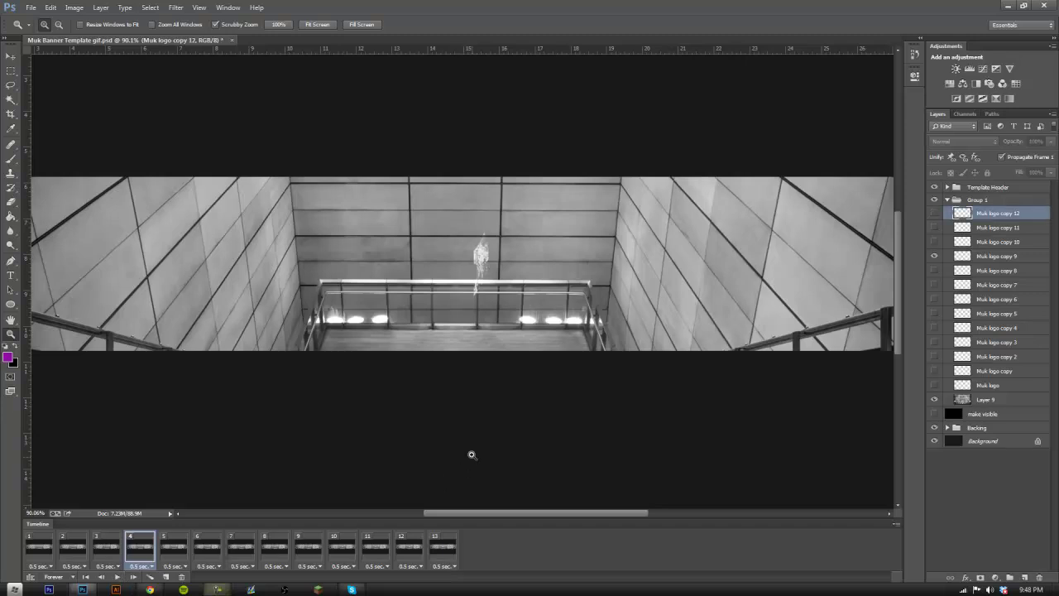
- Return to the first frame and view the banner at 100% zoom
mouse_move(491, 299)
left_mouse_down()
mouse_move(431, 361)
mouse_move(481, 310)
left_mouse_up()
right_click(475, 298)
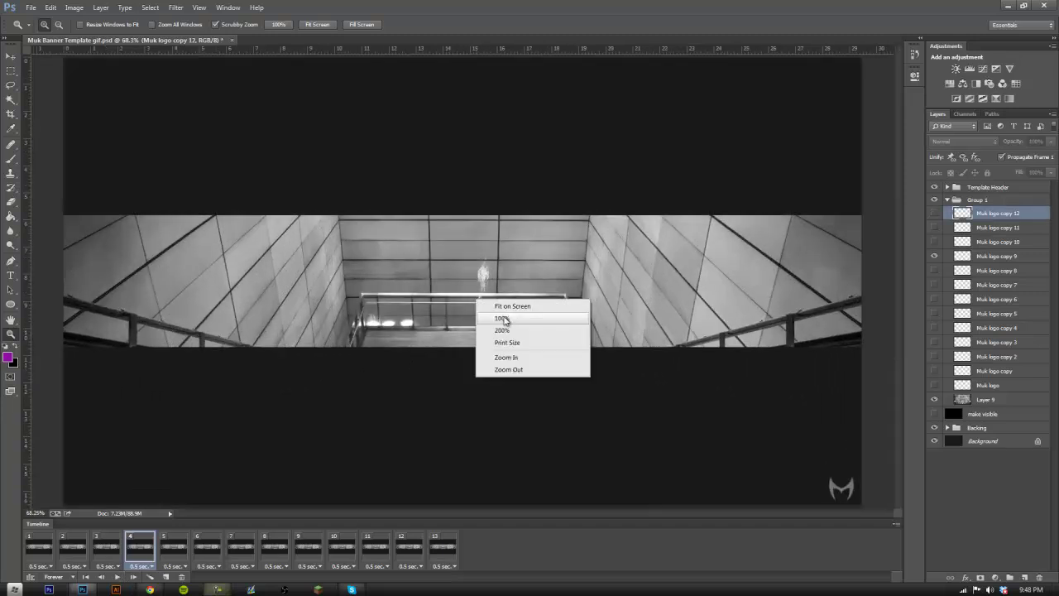
left_click(502, 320)
left_click(40, 547)
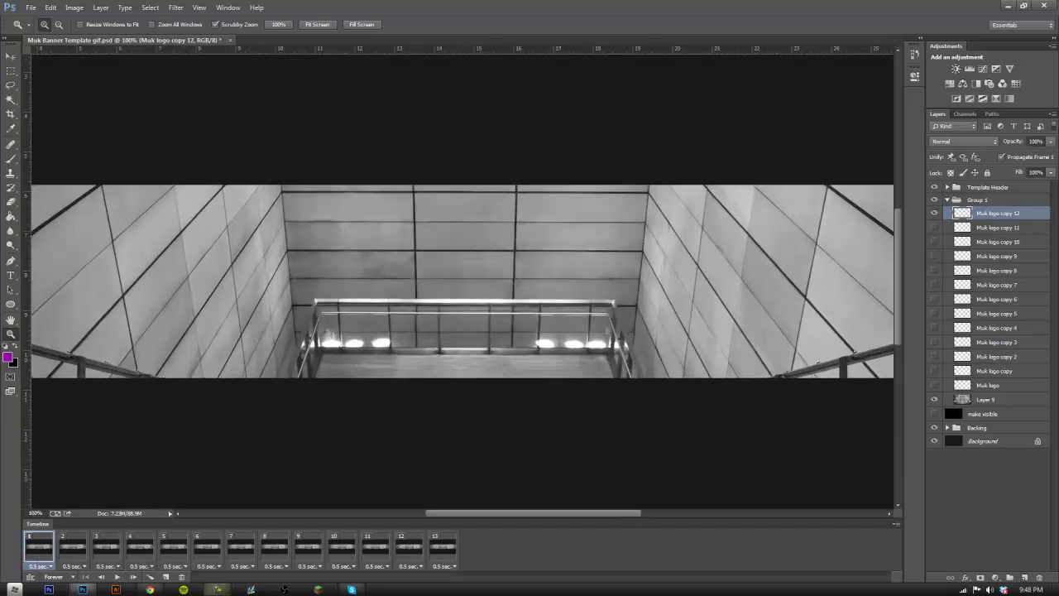
mouse_move(477, 310)
left_mouse_down()
mouse_move(453, 344)
mouse_move(474, 325)
left_mouse_up()
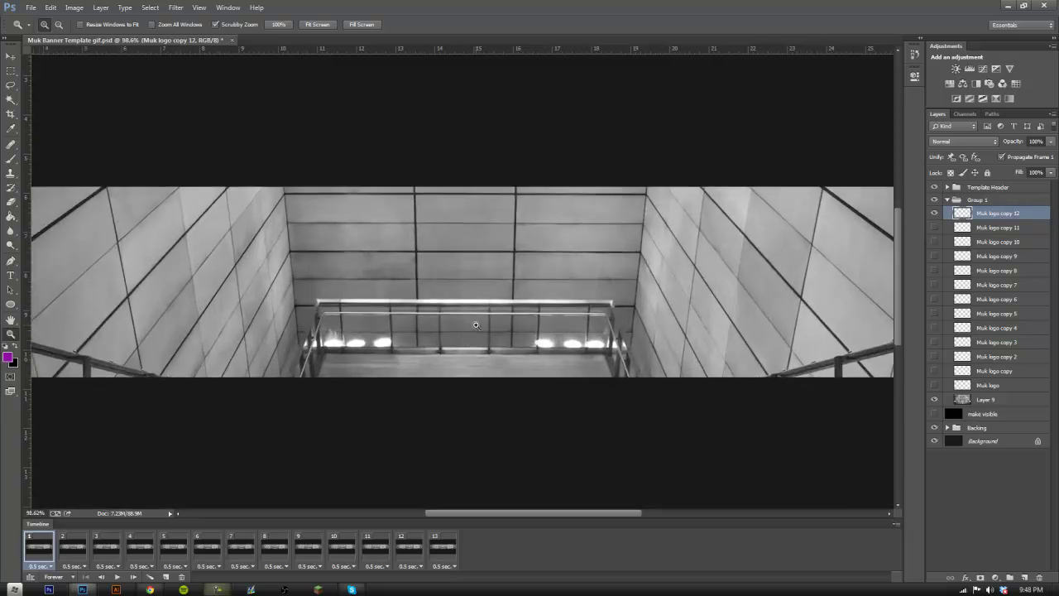
right_click(476, 326)
left_click(500, 342)
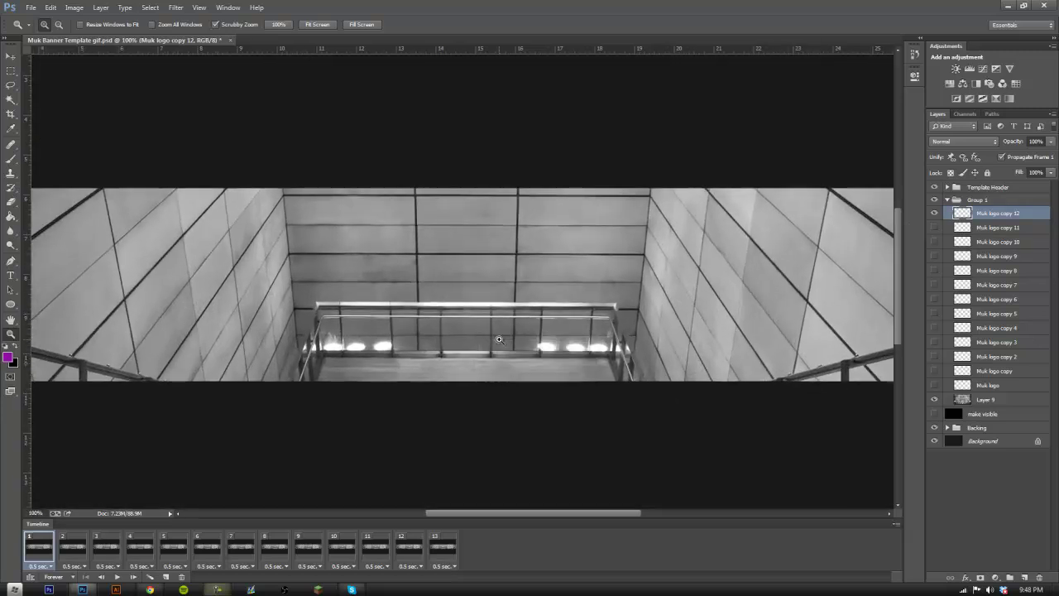
mouse_move(514, 329)
left_mouse_down()
mouse_move(484, 347)
mouse_move(499, 326)
left_mouse_up()
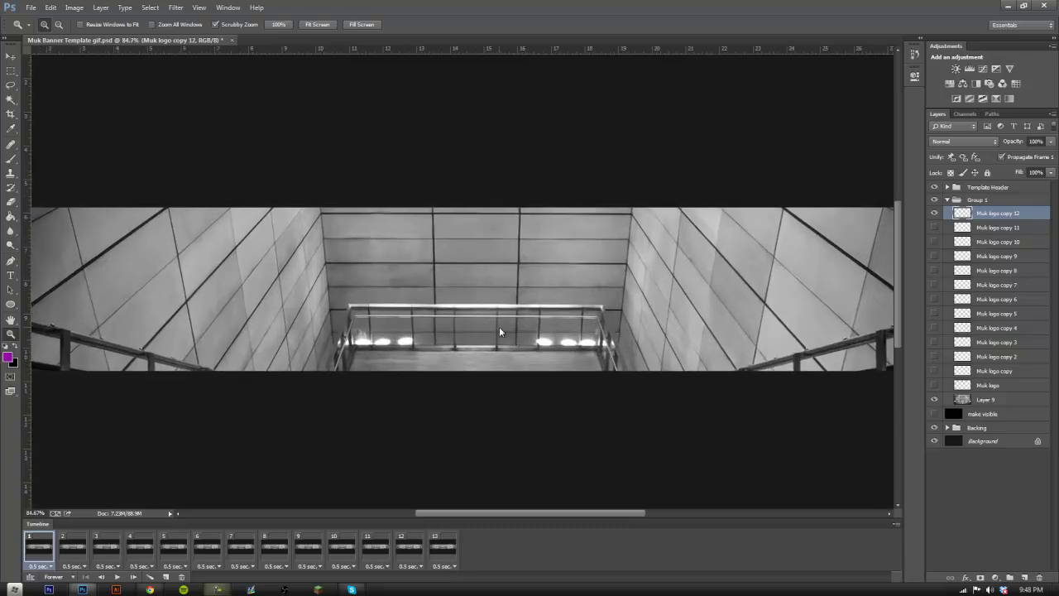
right_click(499, 326)
left_click(521, 340)
- Preview the animation as a GIF in Save for Web and leave the export without saving
left_click(31, 8)
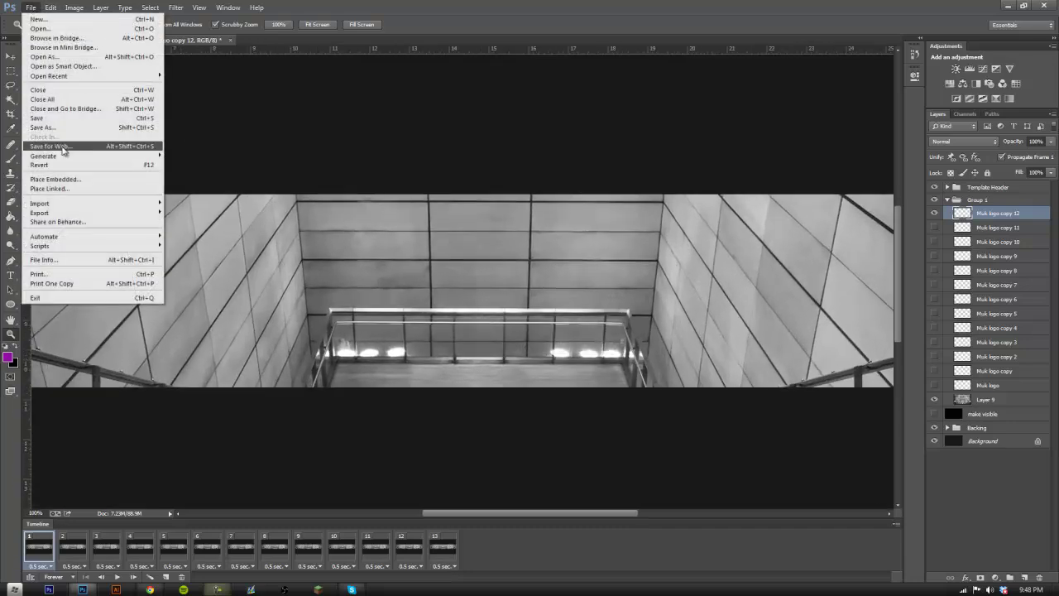
left_click(85, 151)
left_click_drag(514, 345, 349, 145)
left_click(575, 66)
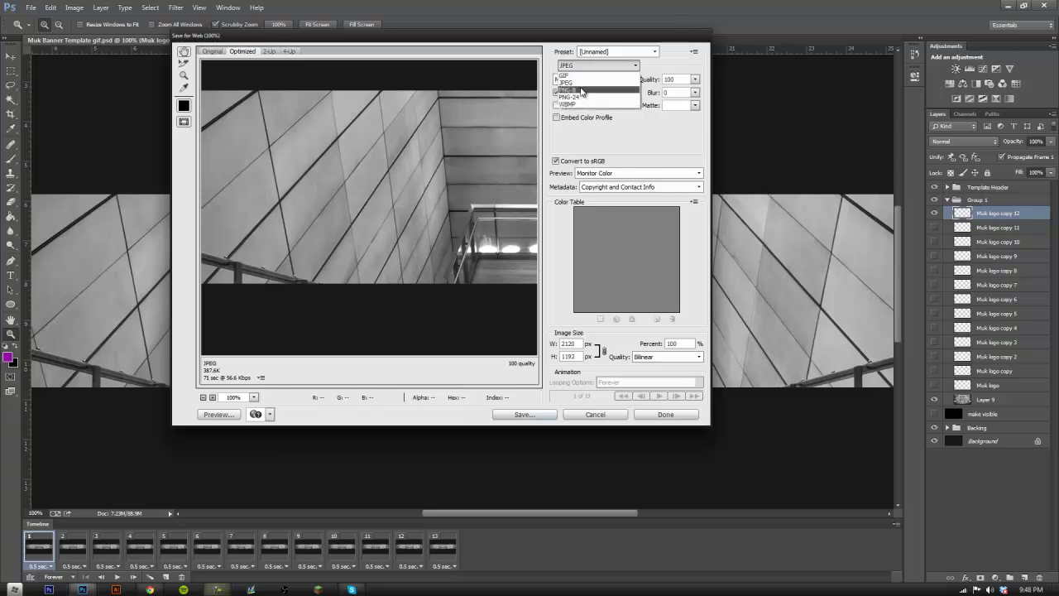
left_click(577, 73)
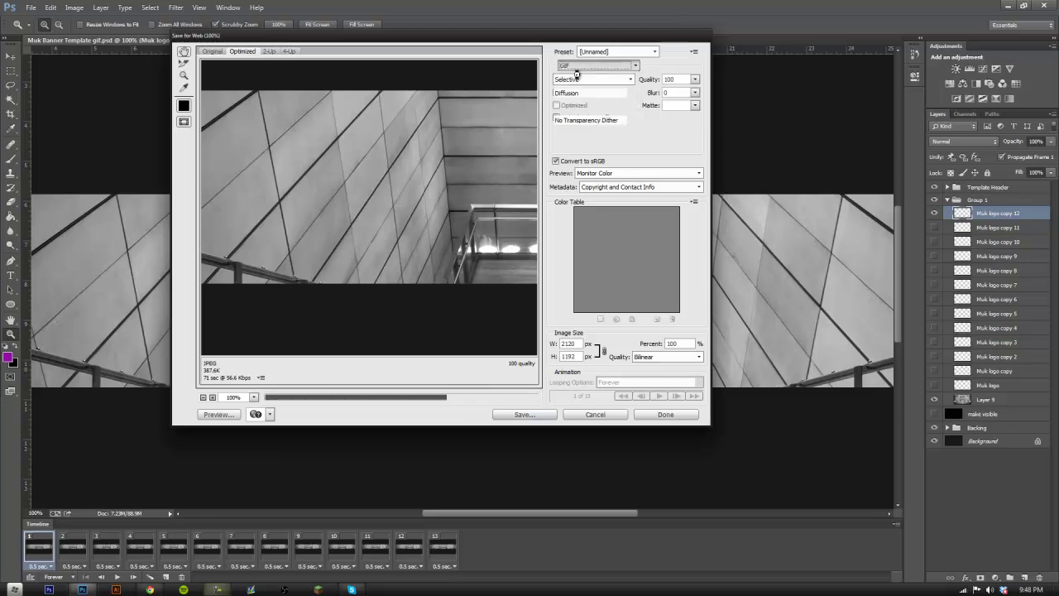
left_click_drag(434, 224, 388, 227)
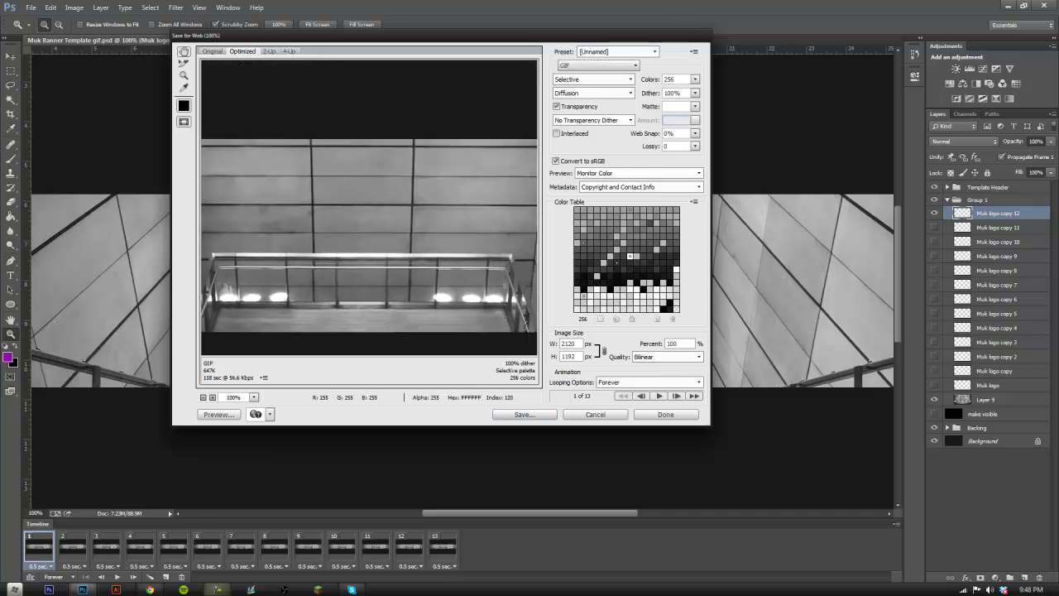
left_click(660, 396)
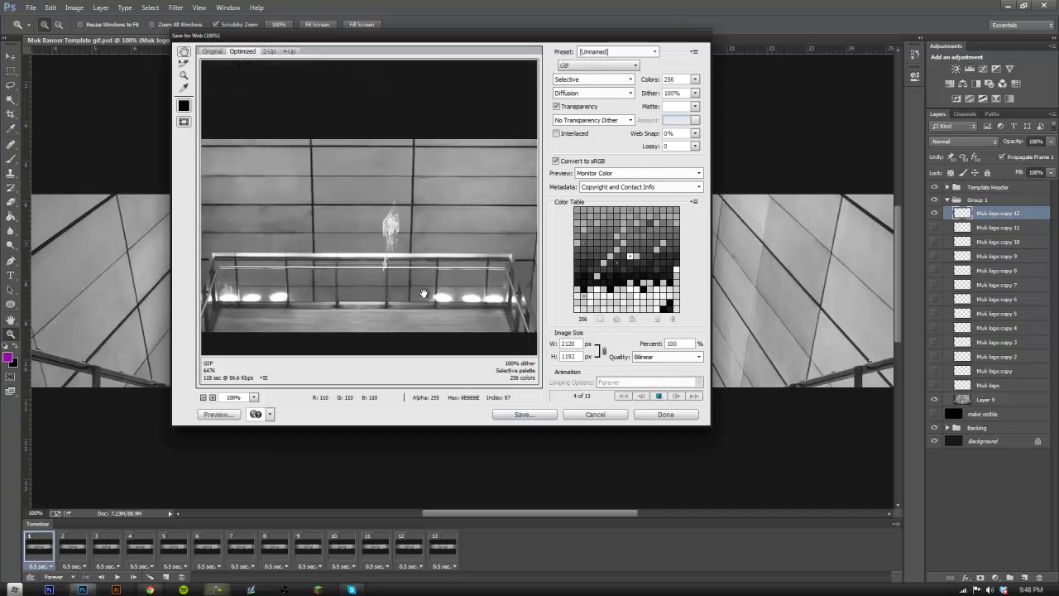
left_click(595, 414)
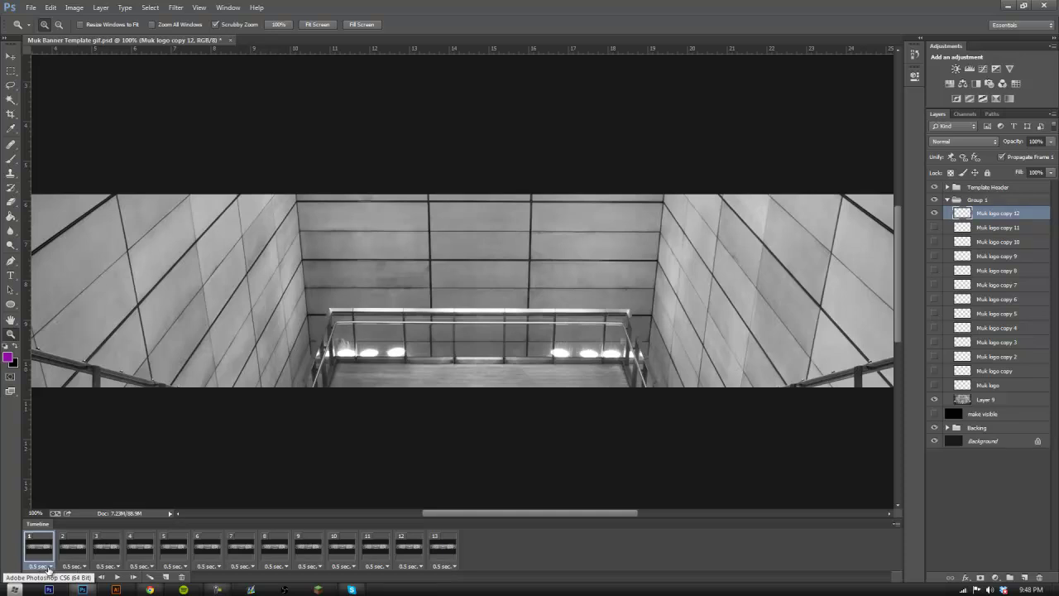
- Examine the delay choices for the first animation frame and the whole banner layout
left_click(48, 565)
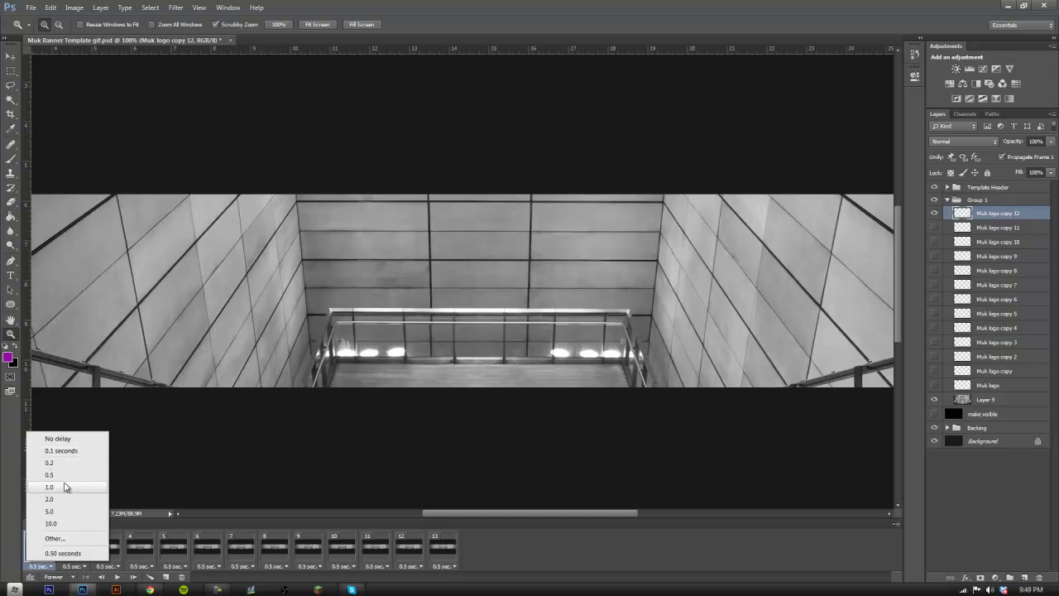
left_click(367, 427)
left_click_drag(526, 377, 490, 421)
scroll(490, 421, "up", 2)
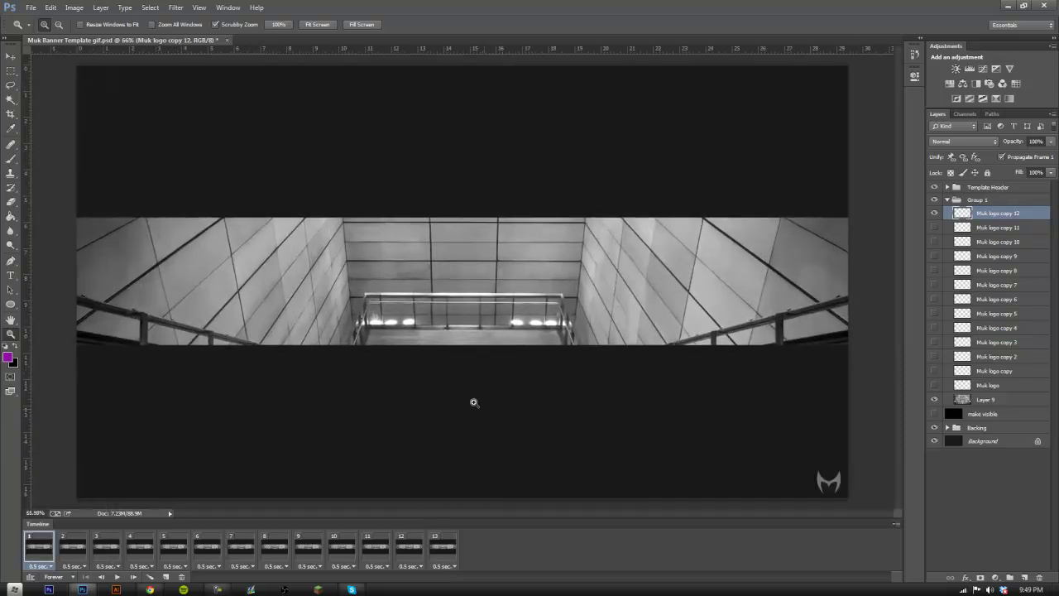
left_click(30, 8)
left_click(62, 128)
key("Escape")
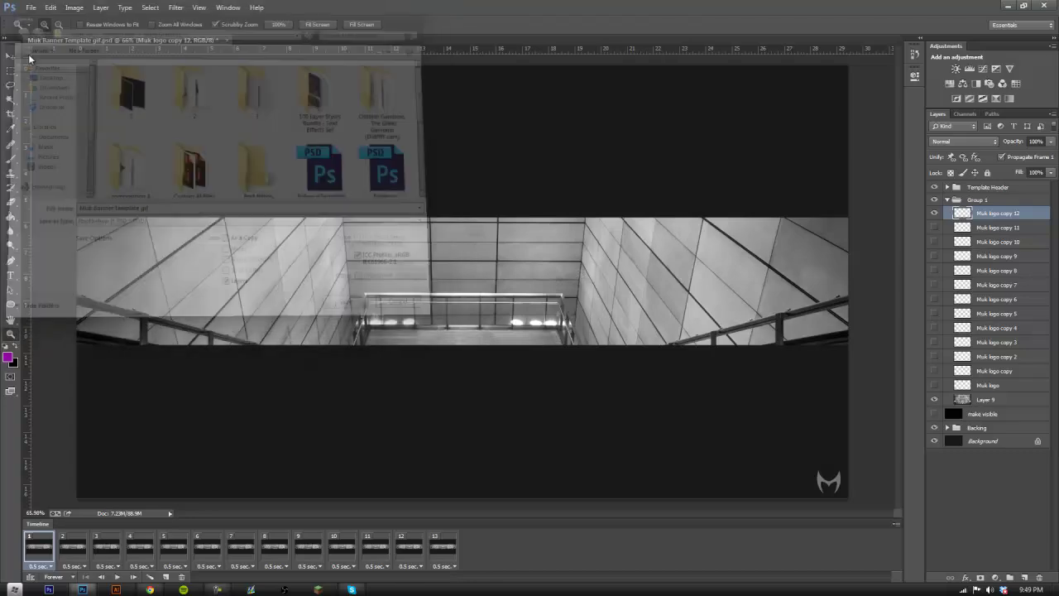
- Open the Save for Web export, choose the GIF format, and inspect the banner's centre in its preview
left_click(31, 8)
left_click(52, 146)
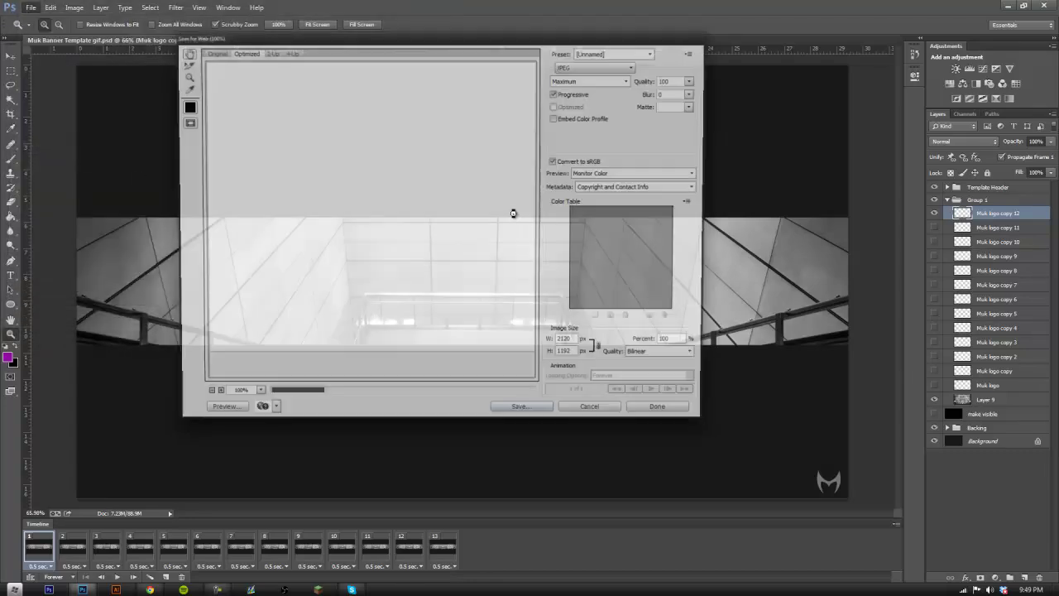
left_click_drag(461, 259, 323, 169)
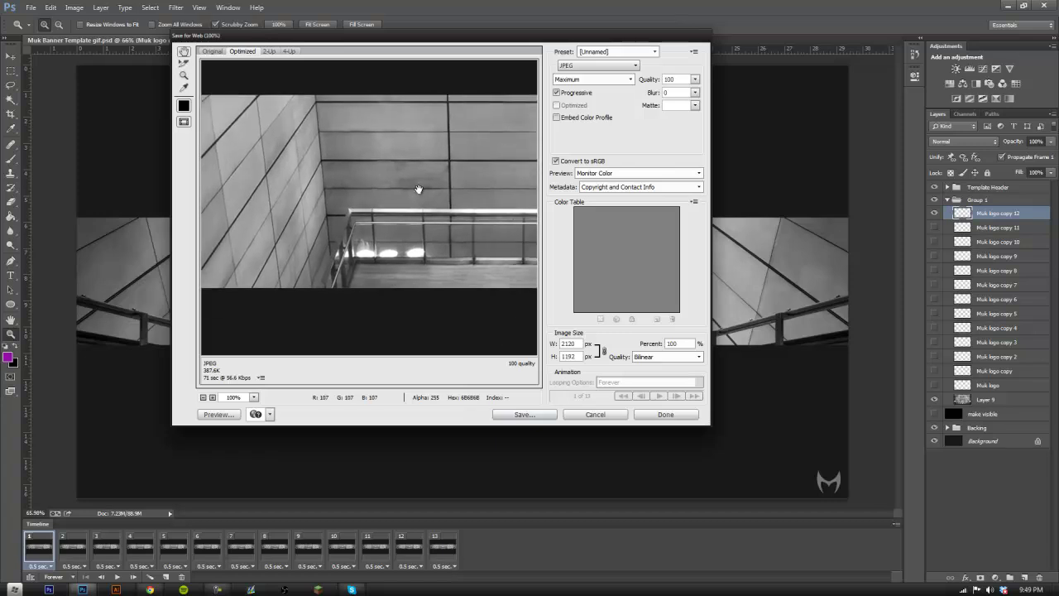
left_click_drag(419, 190, 341, 187)
left_click(618, 66)
left_click(600, 73)
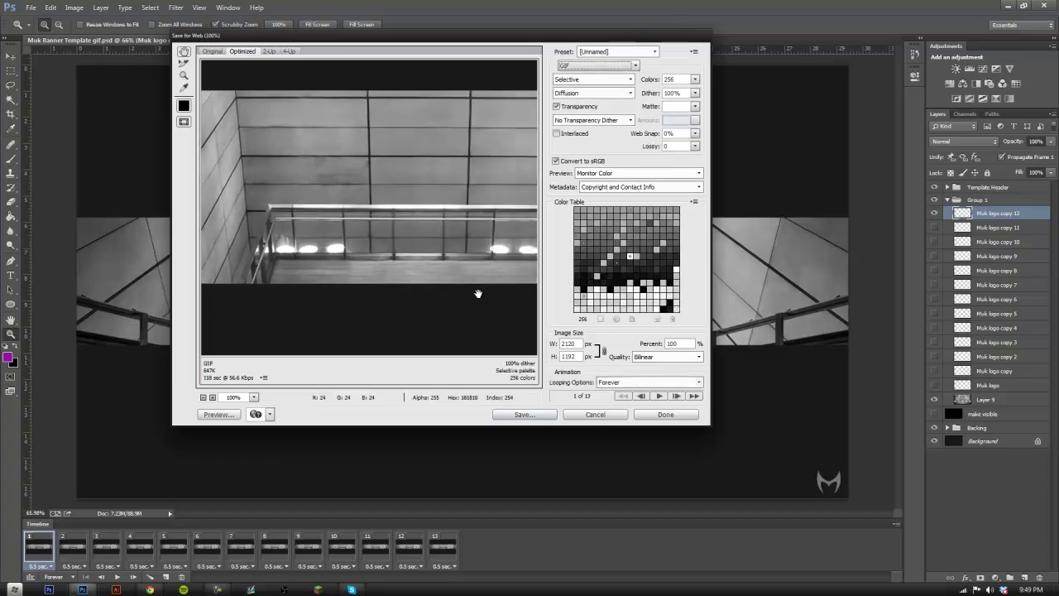
left_click_drag(480, 291, 338, 273)
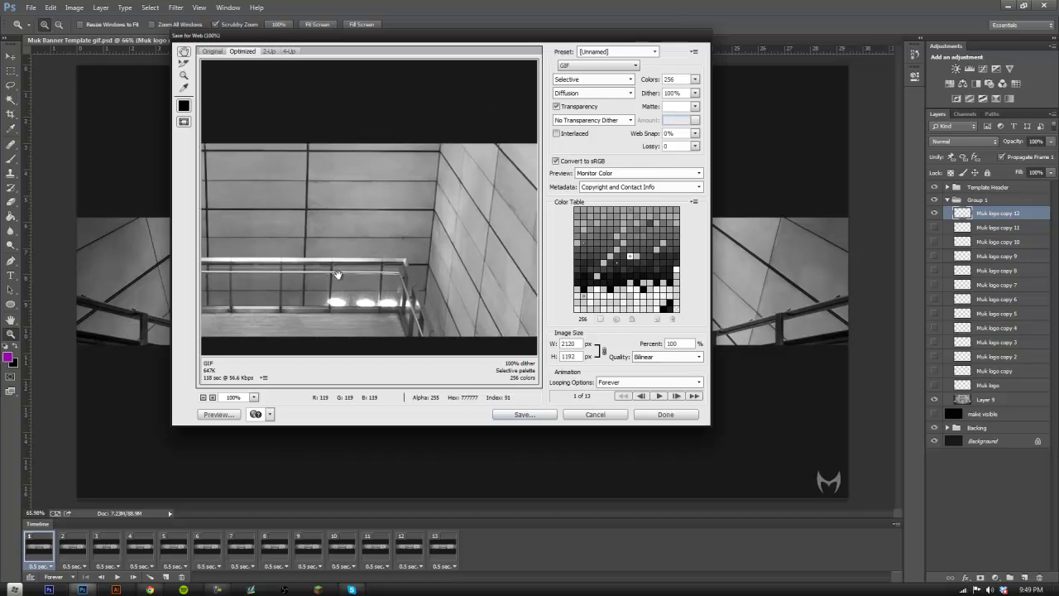
left_click_drag(399, 262, 420, 263)
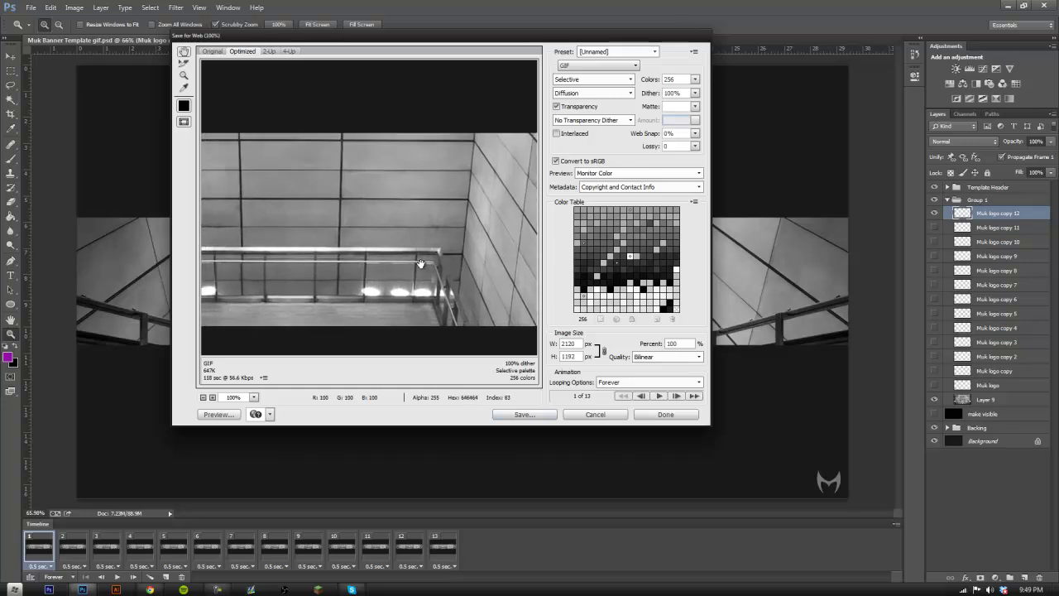
left_click(218, 589)
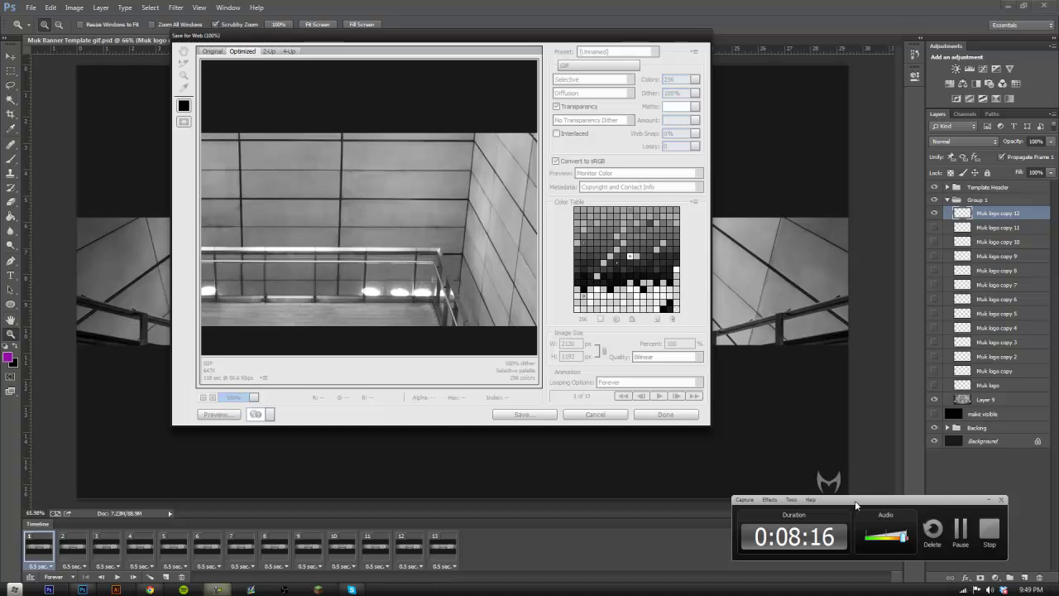
left_click_drag(855, 504, 865, 496)
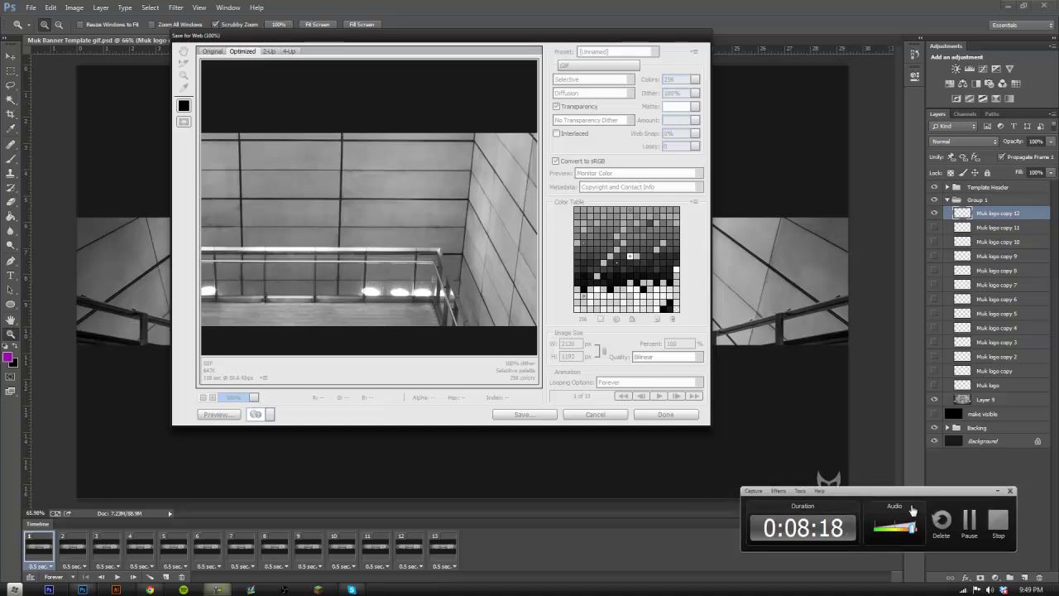